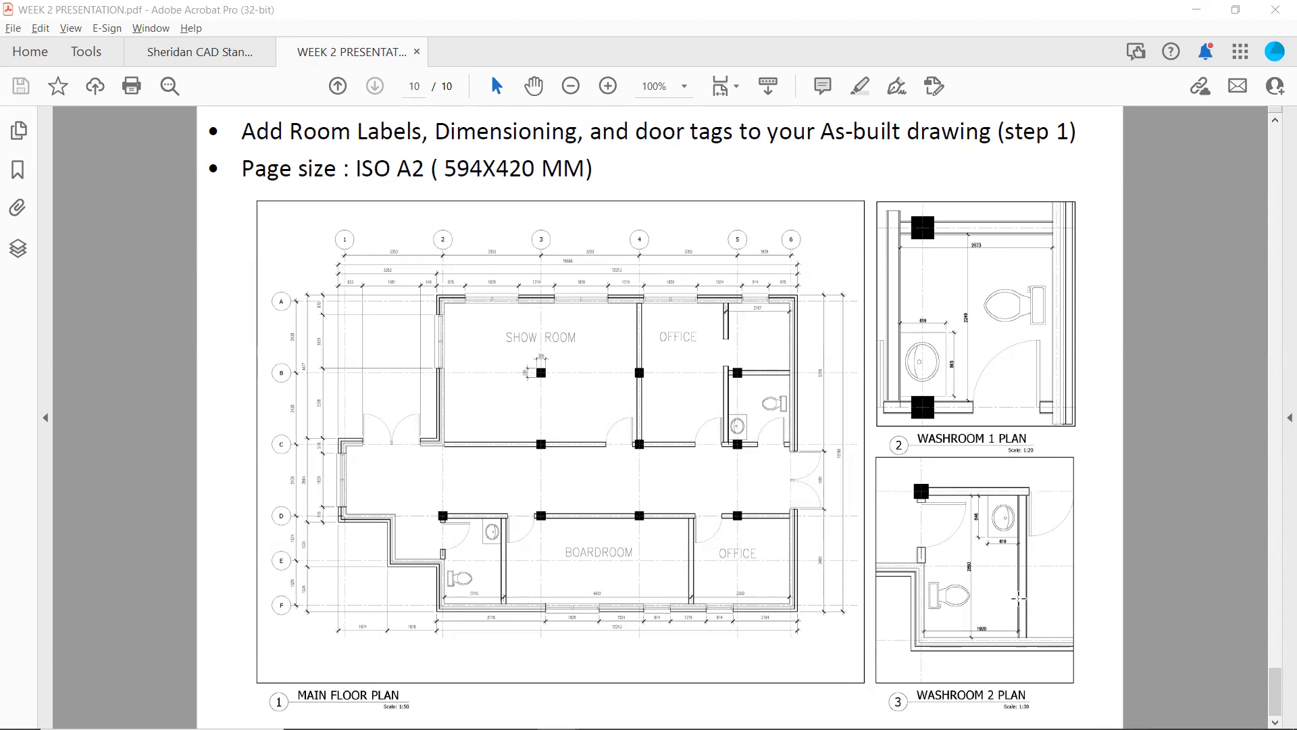
- Switch to the AutoCAD drawing and stretch the main floor plan viewport outward toward the sheet's left and top edges
key(alt+Tab)
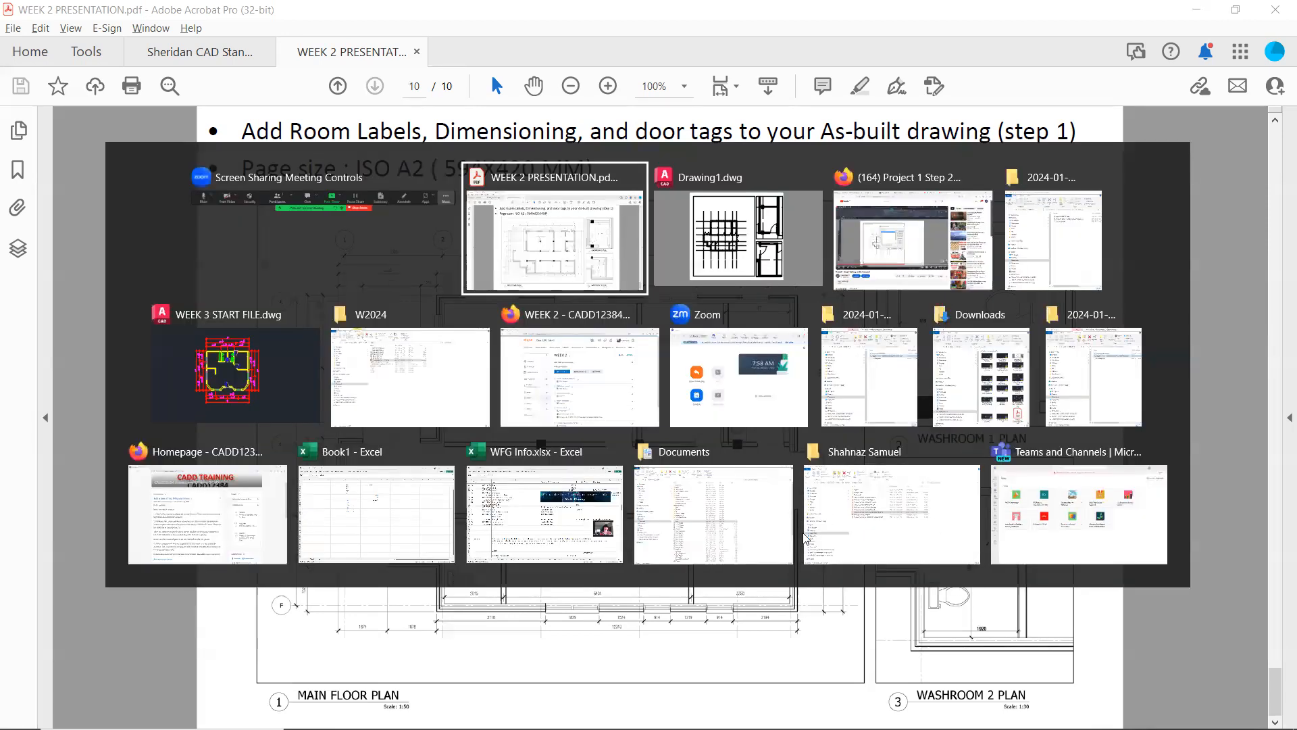
key(alt+Tab)
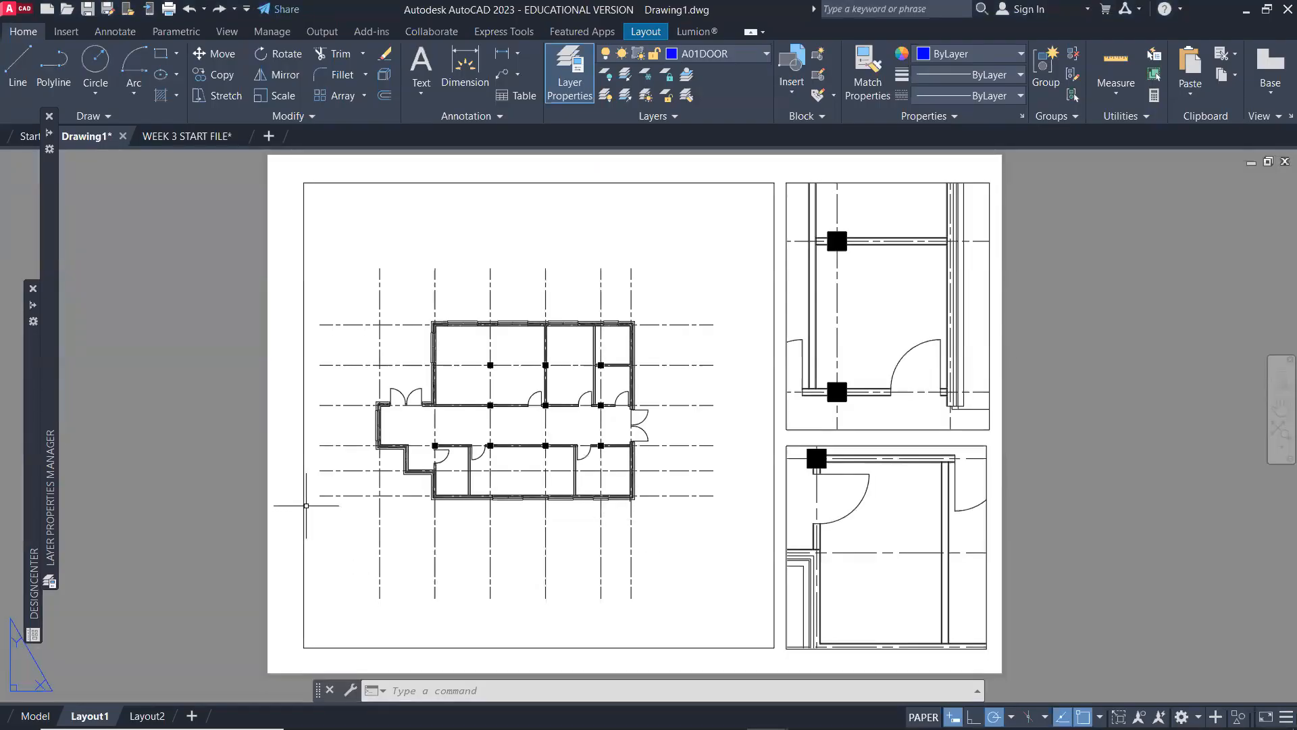
click(304, 503)
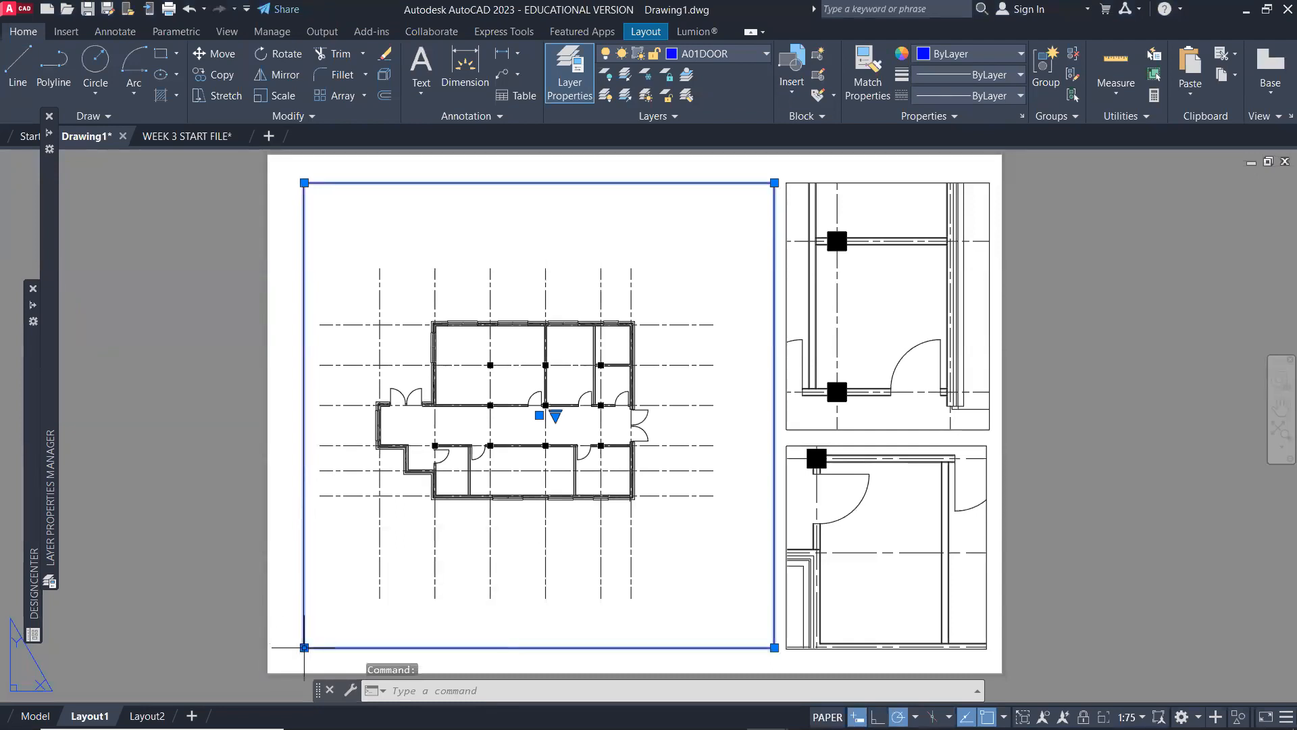
click(304, 647)
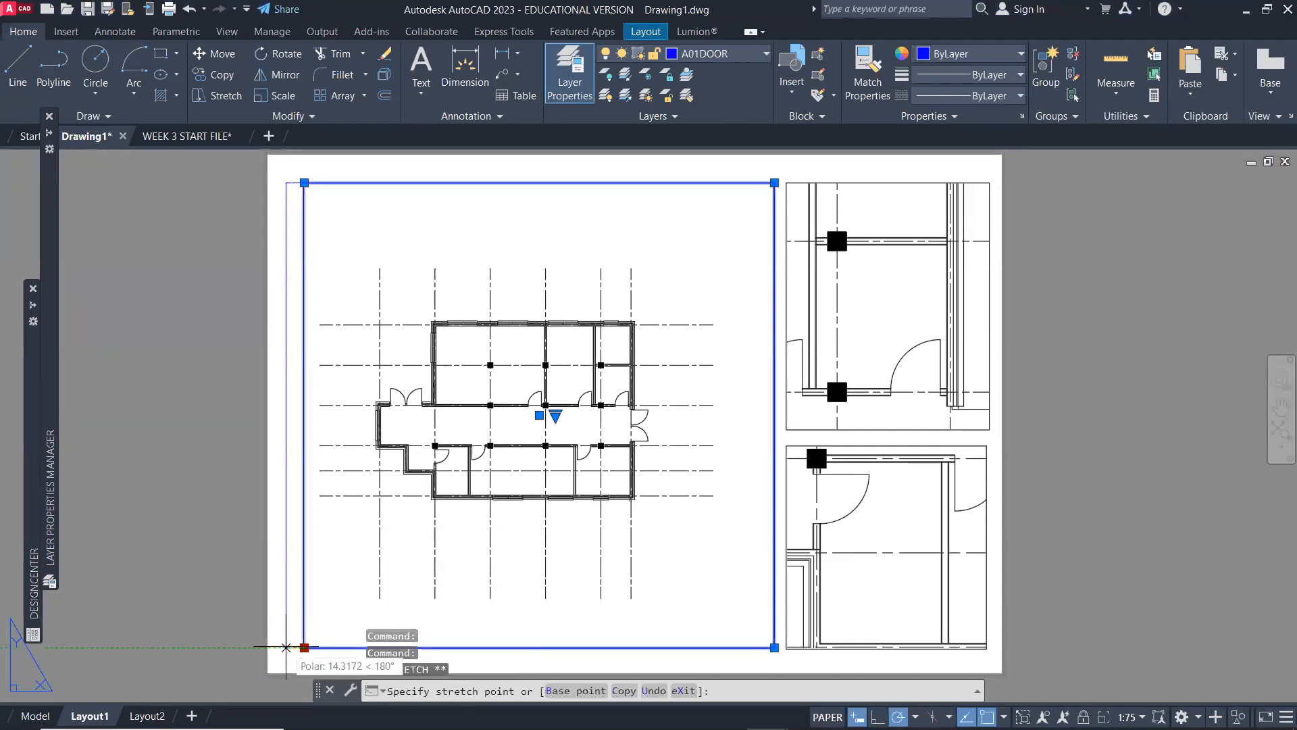
click(285, 647)
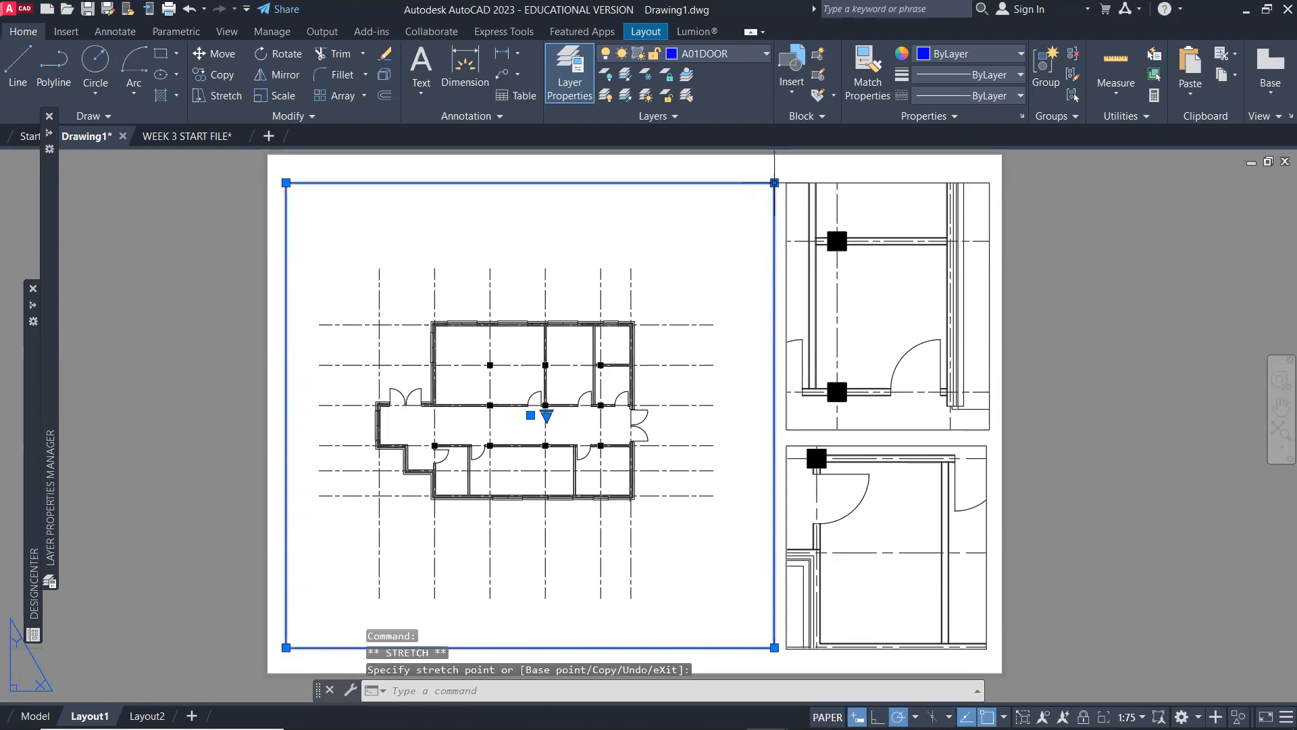
click(774, 182)
click(774, 171)
- Stretch the upper washroom viewport so its upper-left corner meets the main floor plan viewport's upper-right corner
click(869, 183)
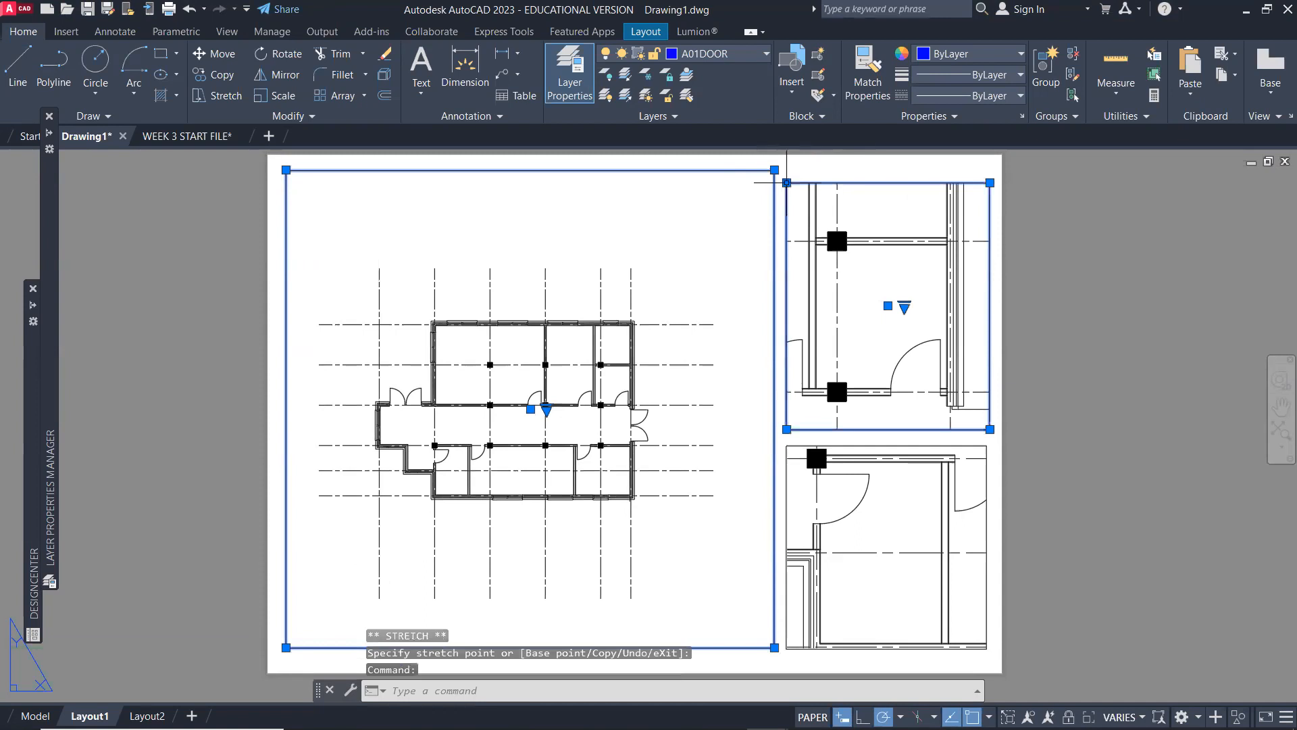
click(786, 183)
click(774, 170)
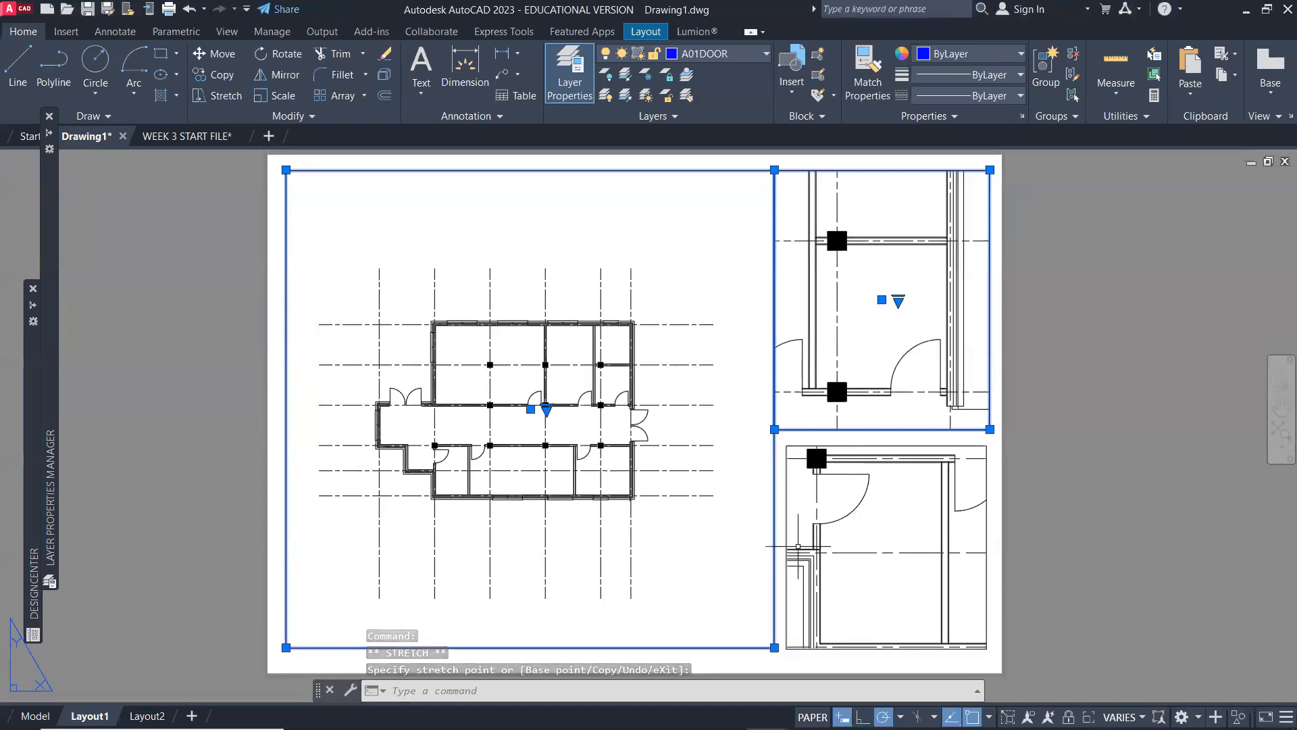
- Stretch the lower washroom viewport to meet the upper washroom viewport's lower edge and align with both of its sides
click(786, 520)
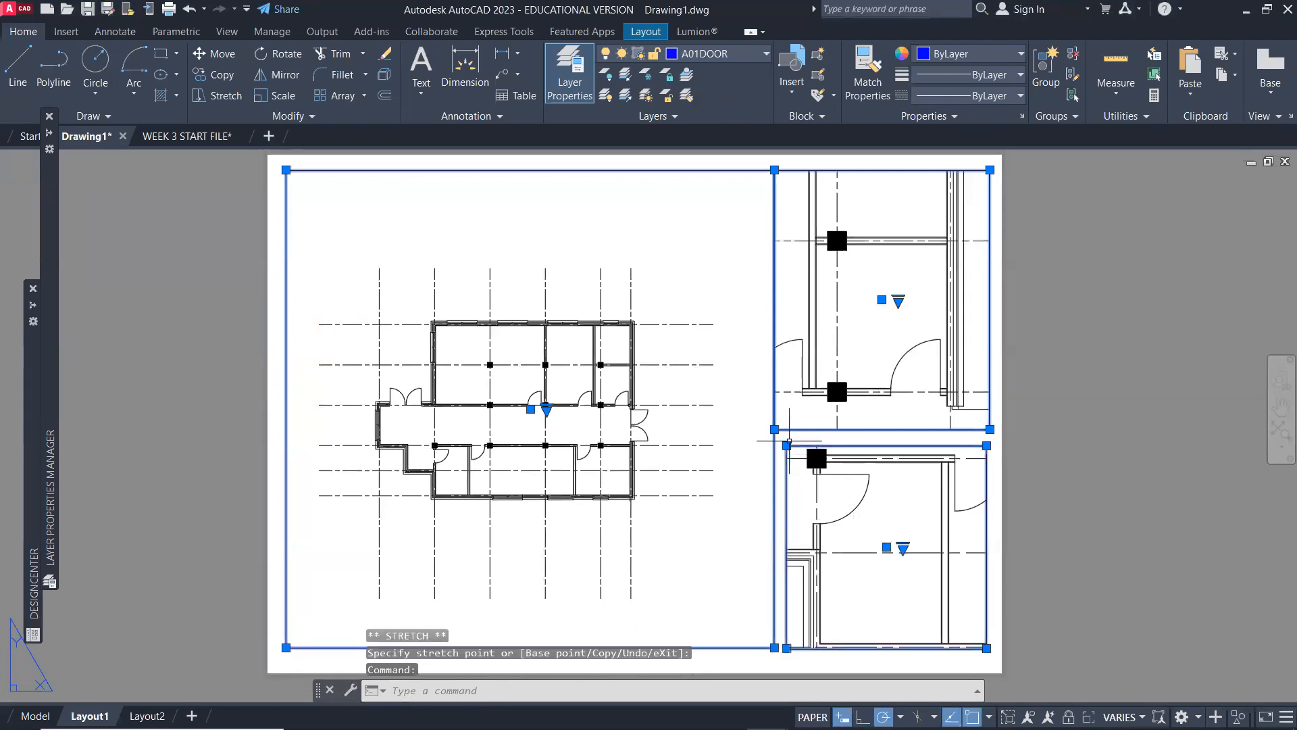
click(787, 446)
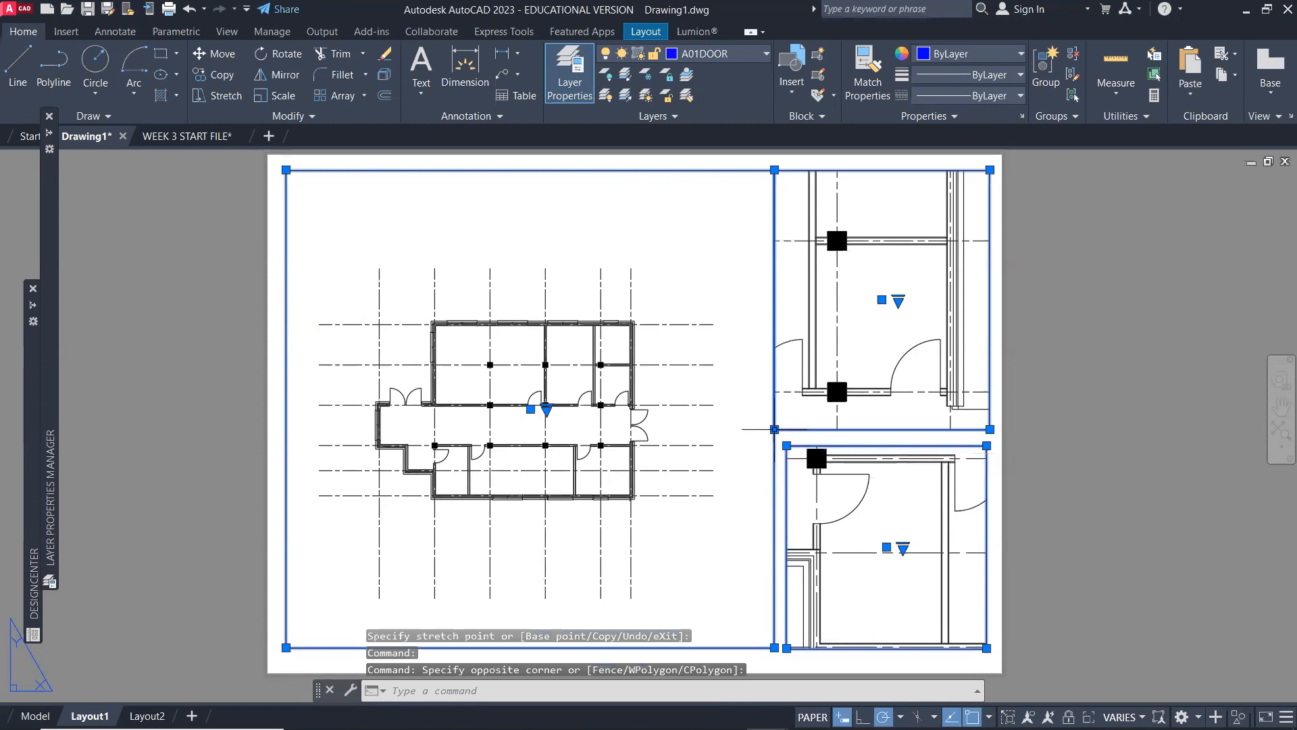
click(786, 446)
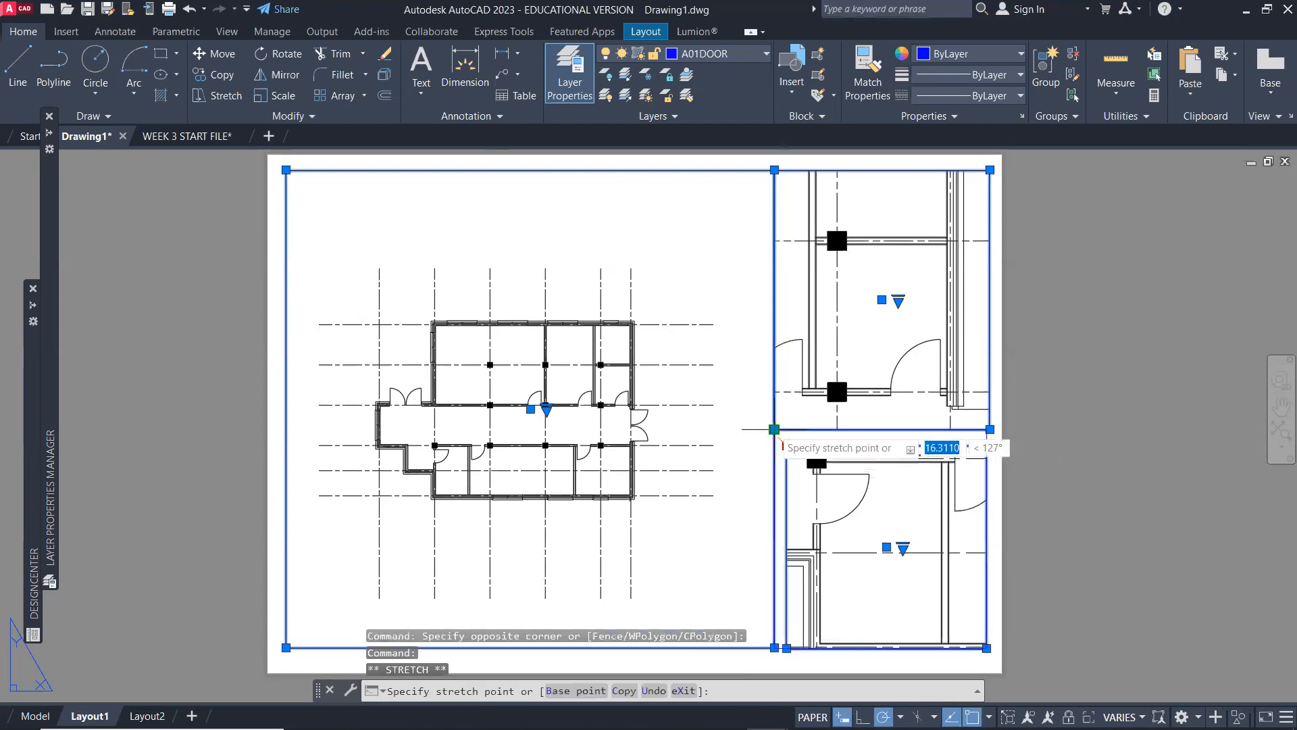
click(774, 429)
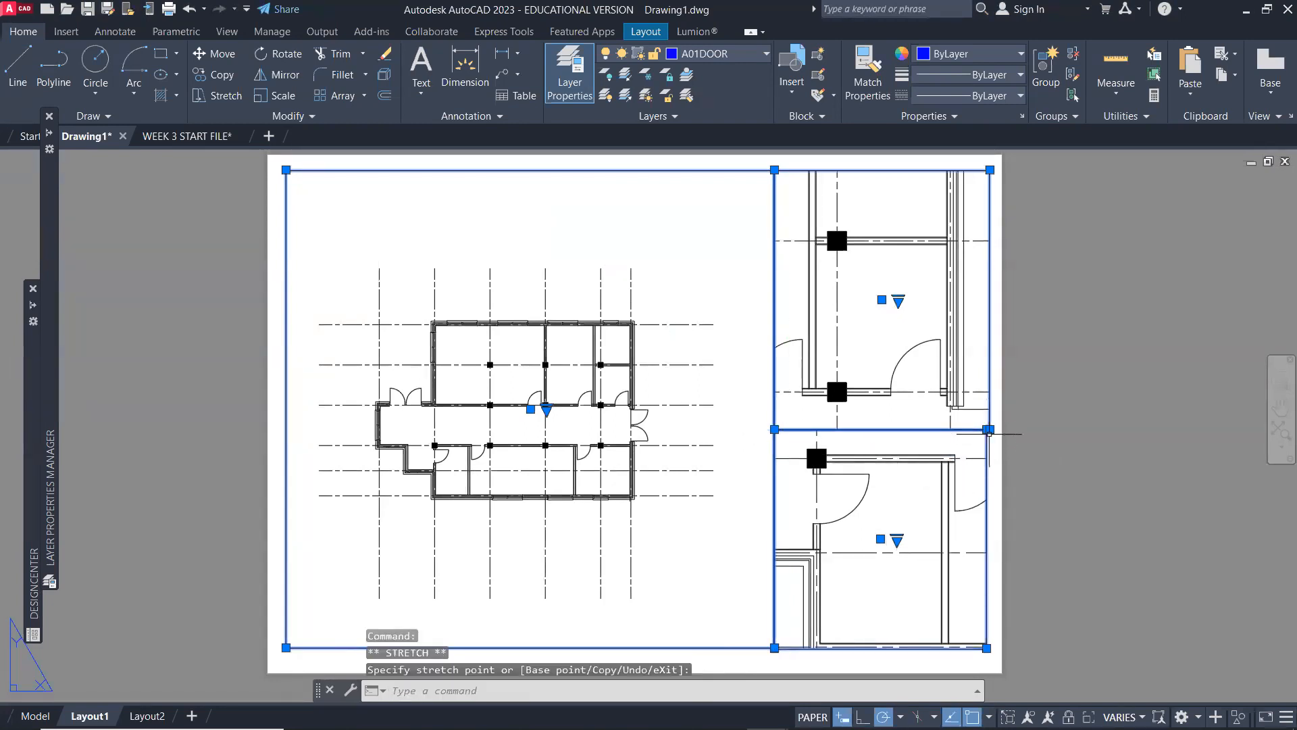
click(988, 429)
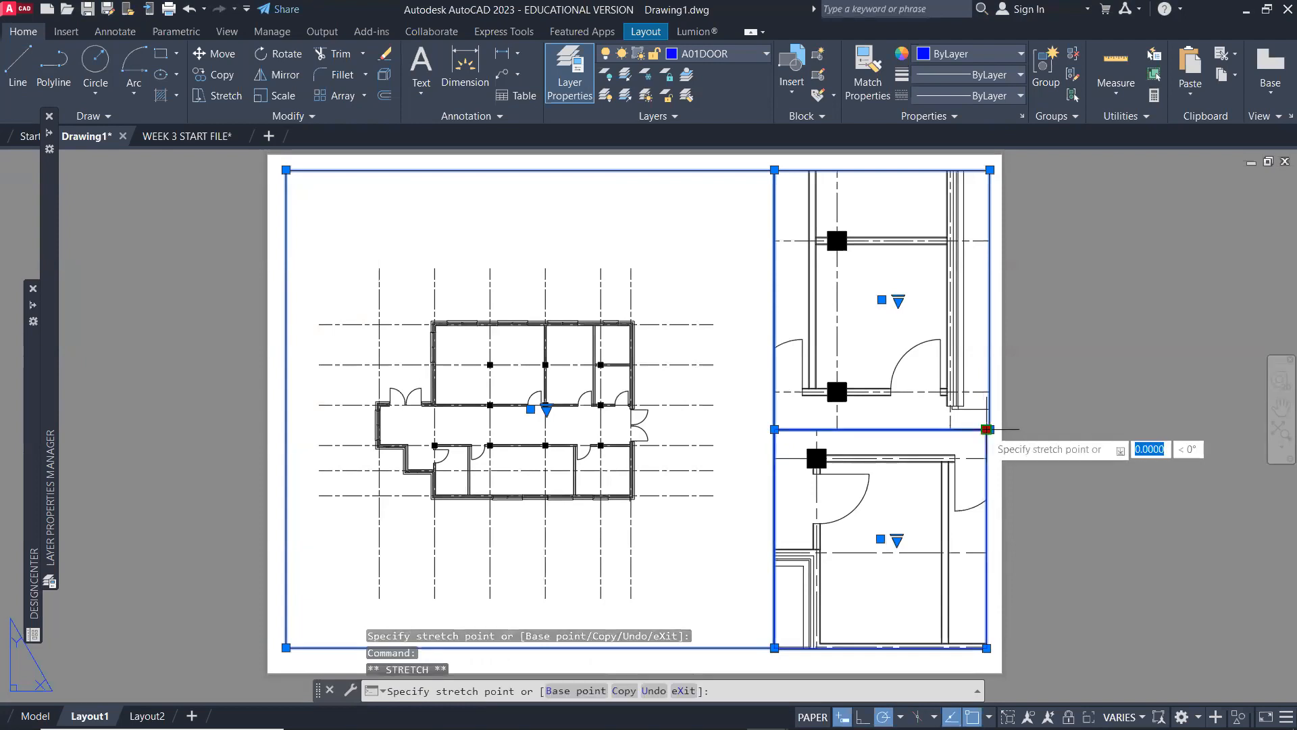
click(990, 429)
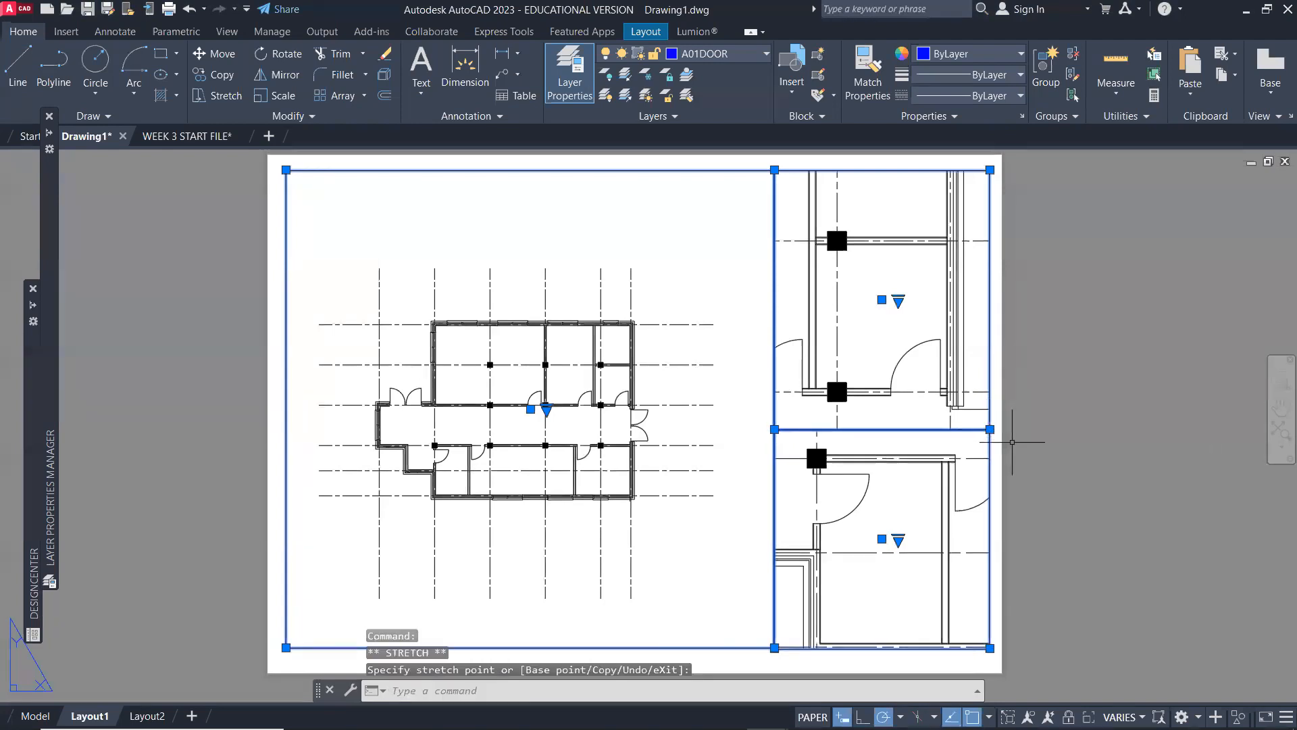
- Activate the main floor plan viewport, set its scale to 1:50 and centre the plan inside it
double_click(681, 526)
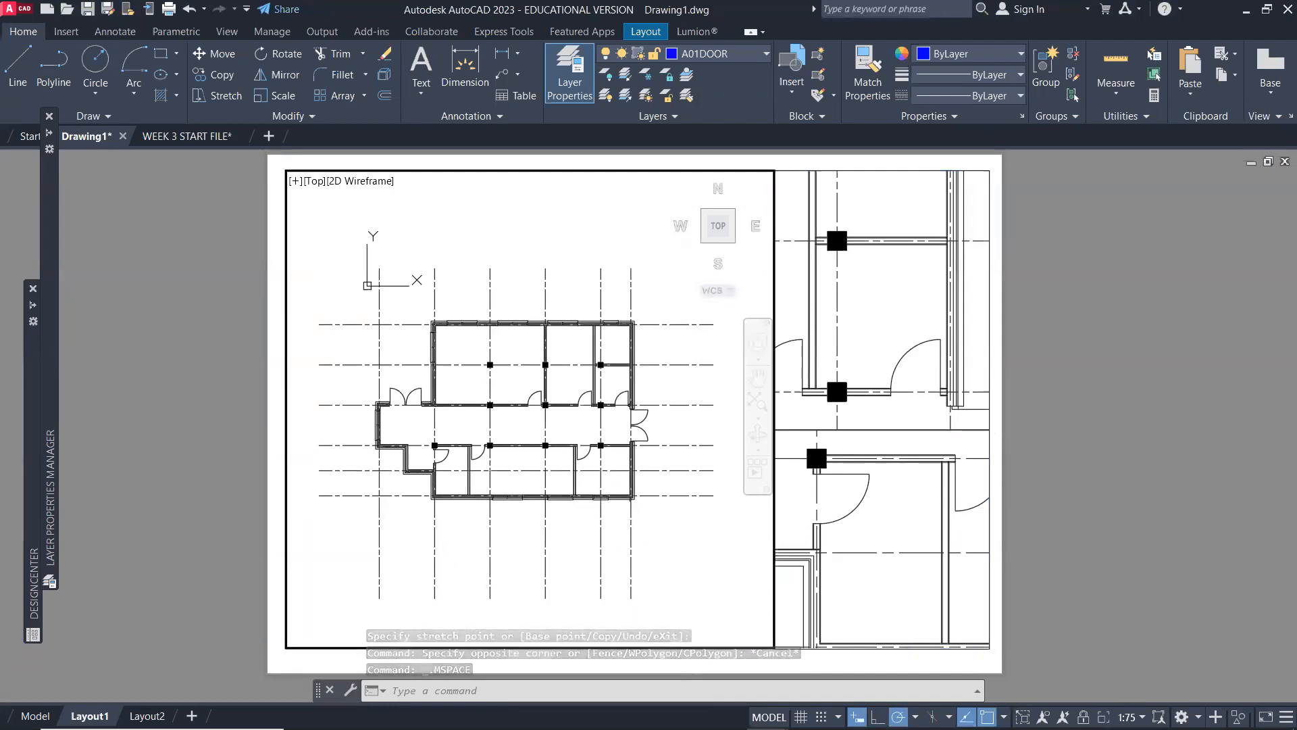
click(1130, 717)
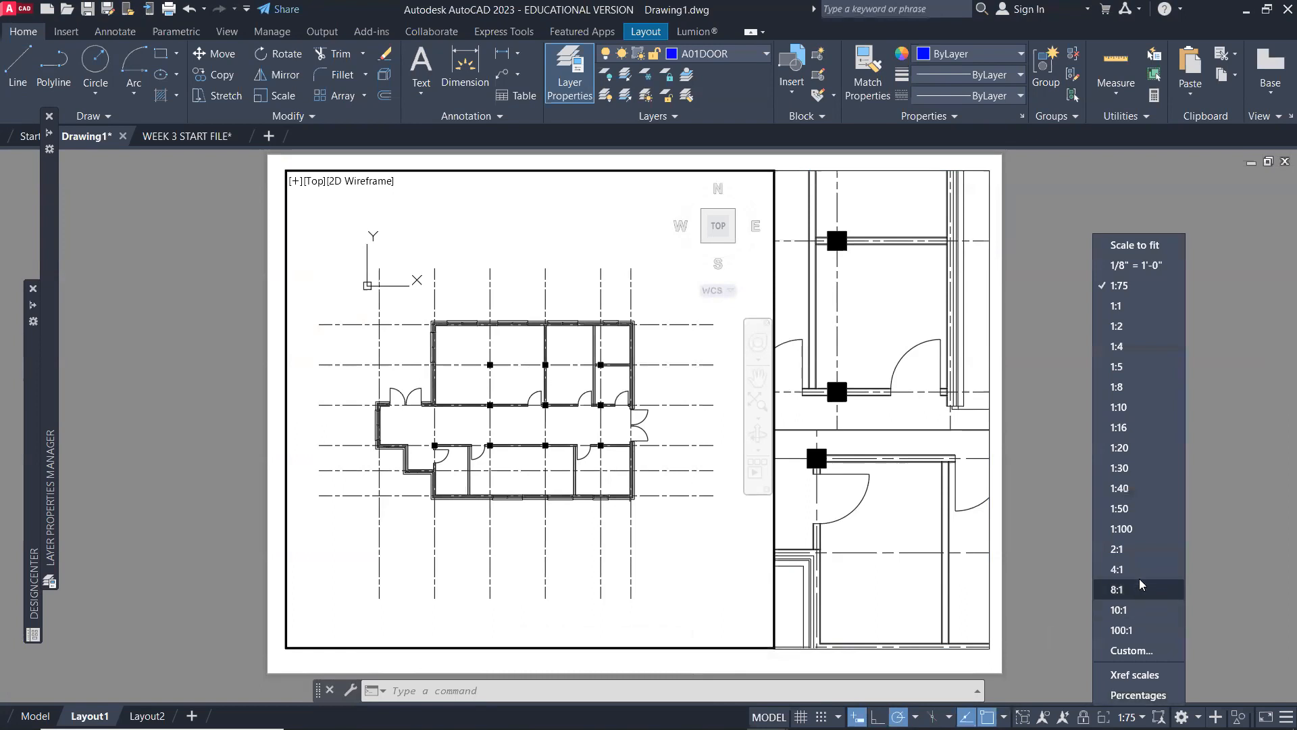
click(1135, 508)
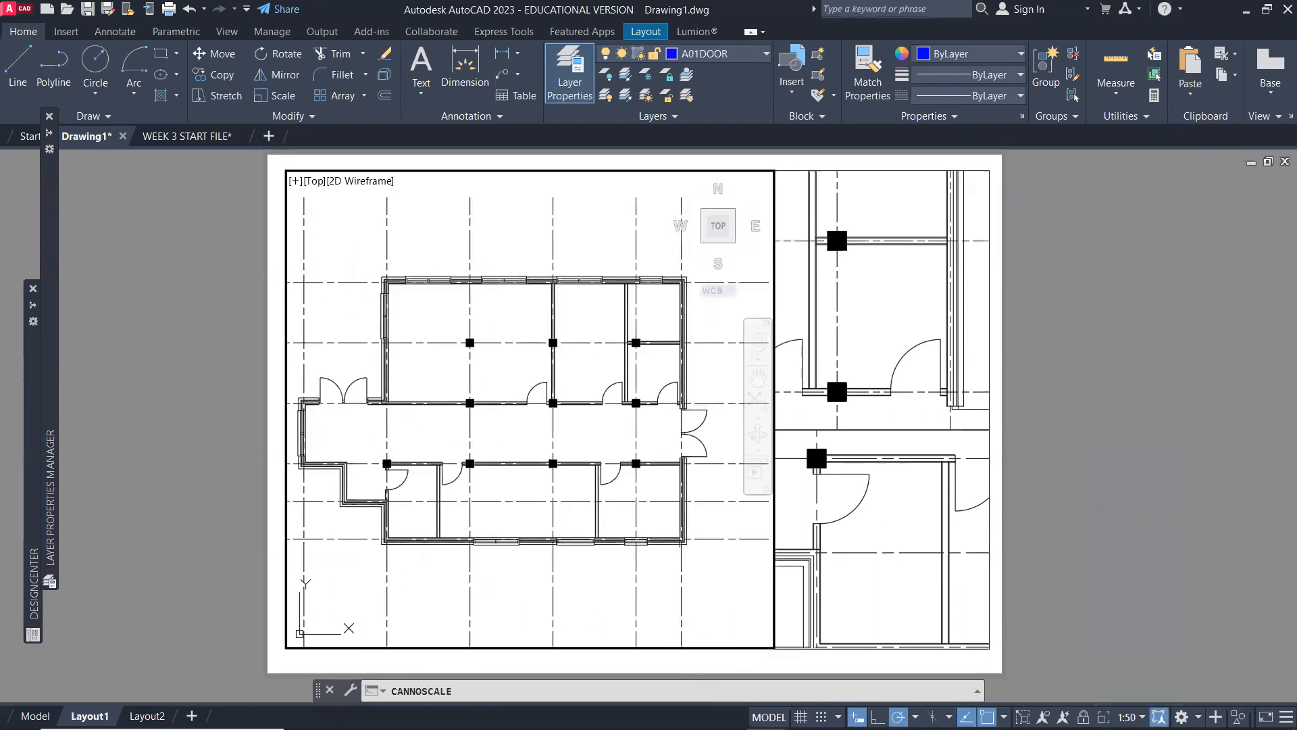
mouse_move(545, 569)
middle_down()
mouse_move(574, 559)
mouse_move(562, 566)
middle_up()
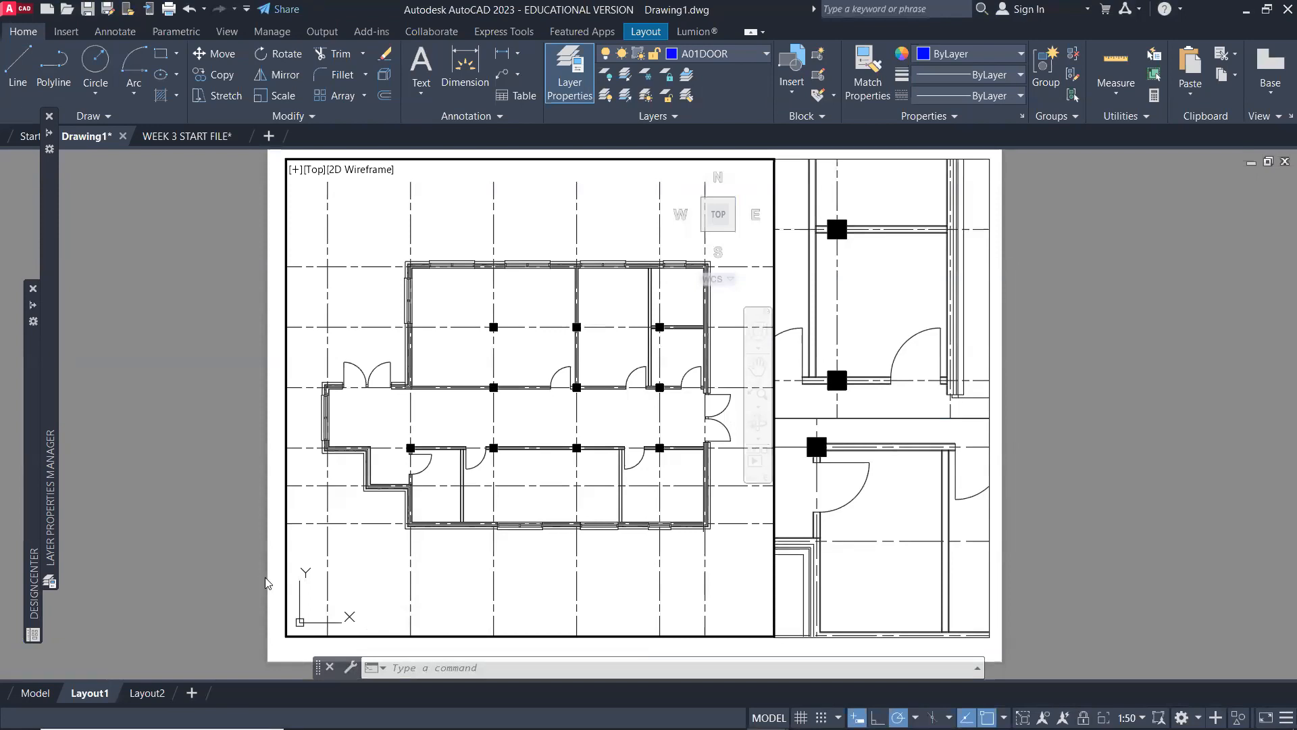
- Check the plotter, paper size and plot scale in the page setup of Layout1
right_click(83, 694)
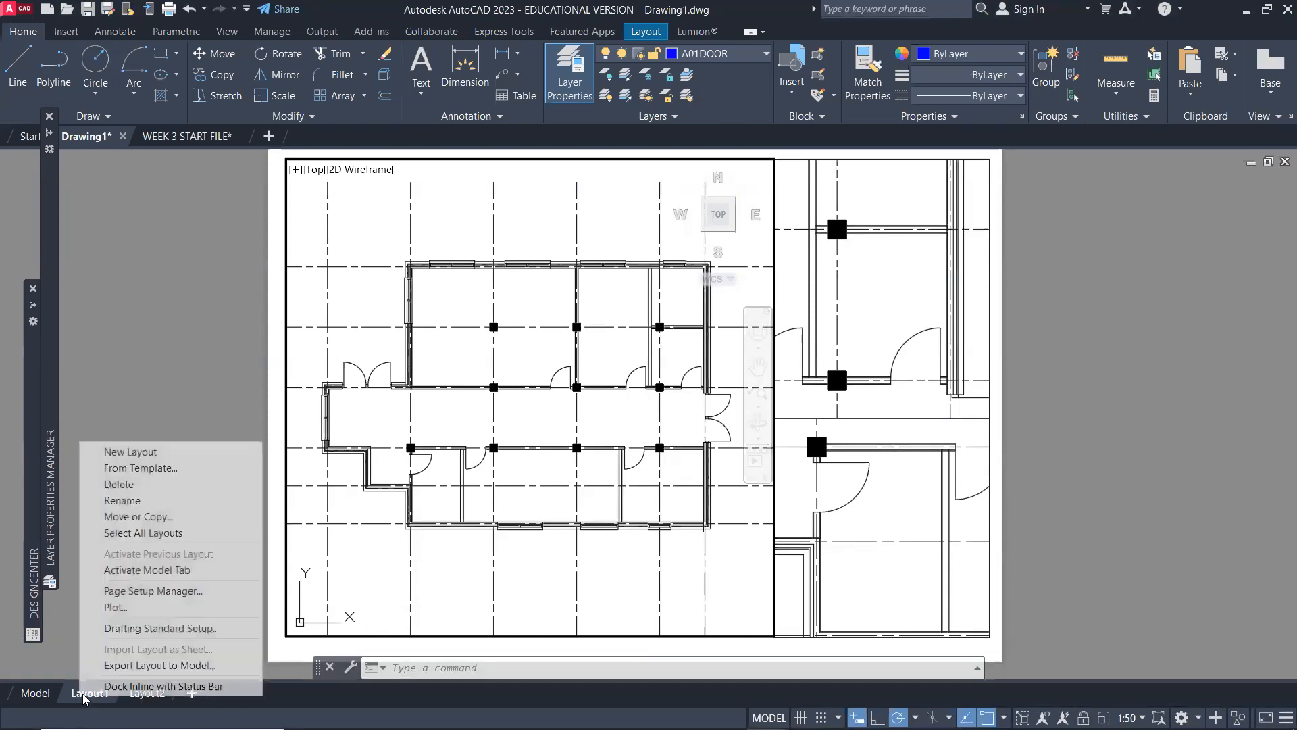
click(202, 592)
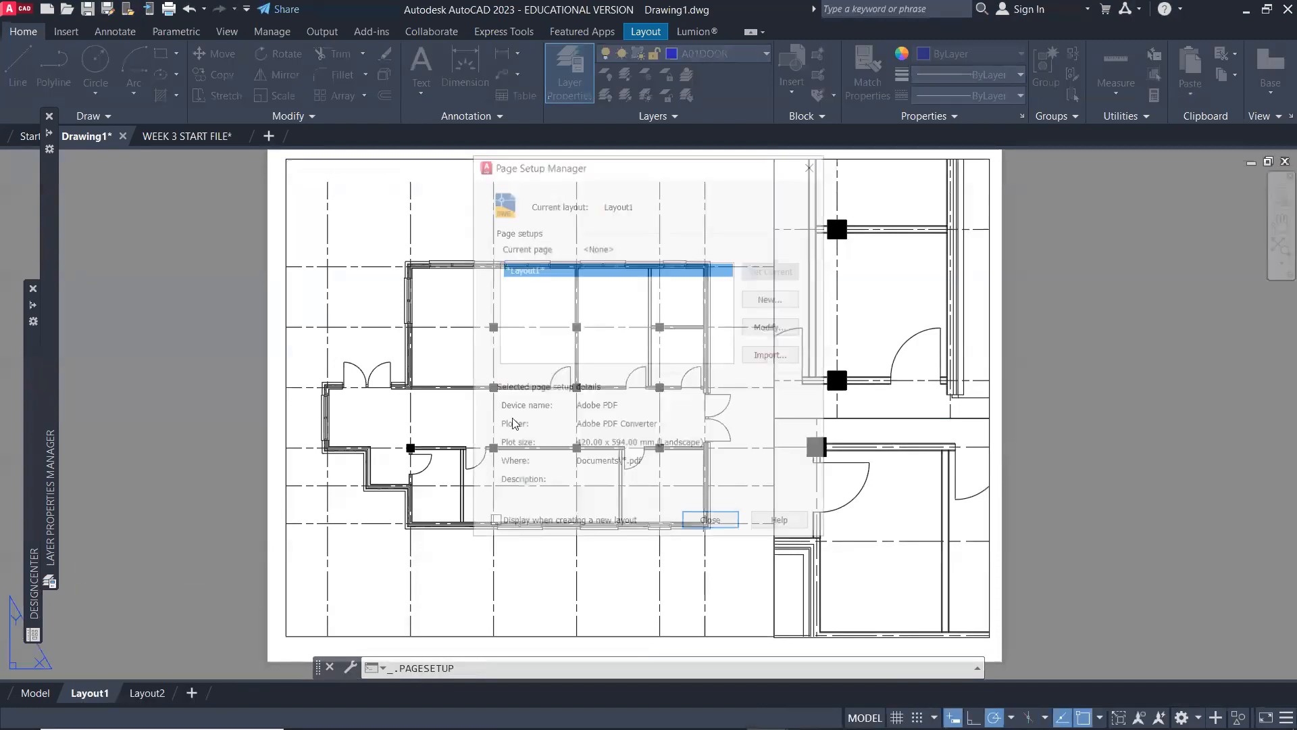
click(774, 327)
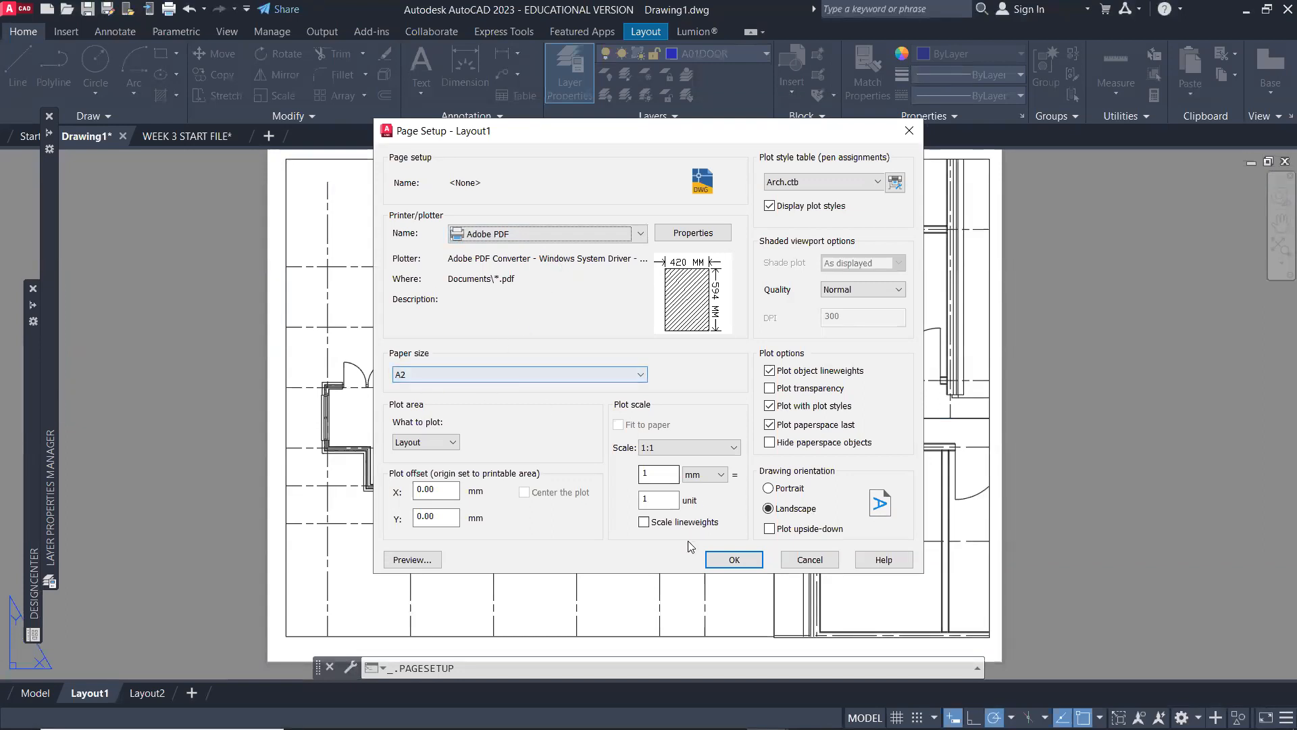
click(719, 560)
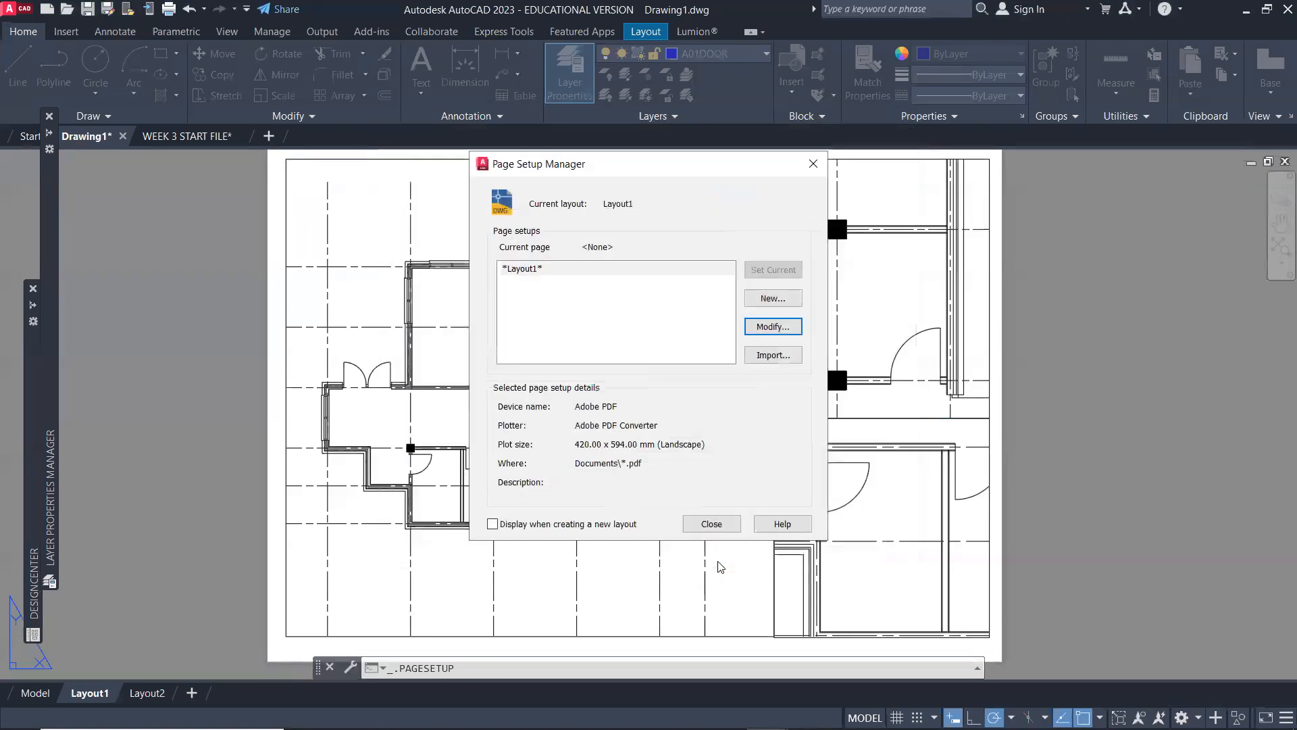
click(712, 524)
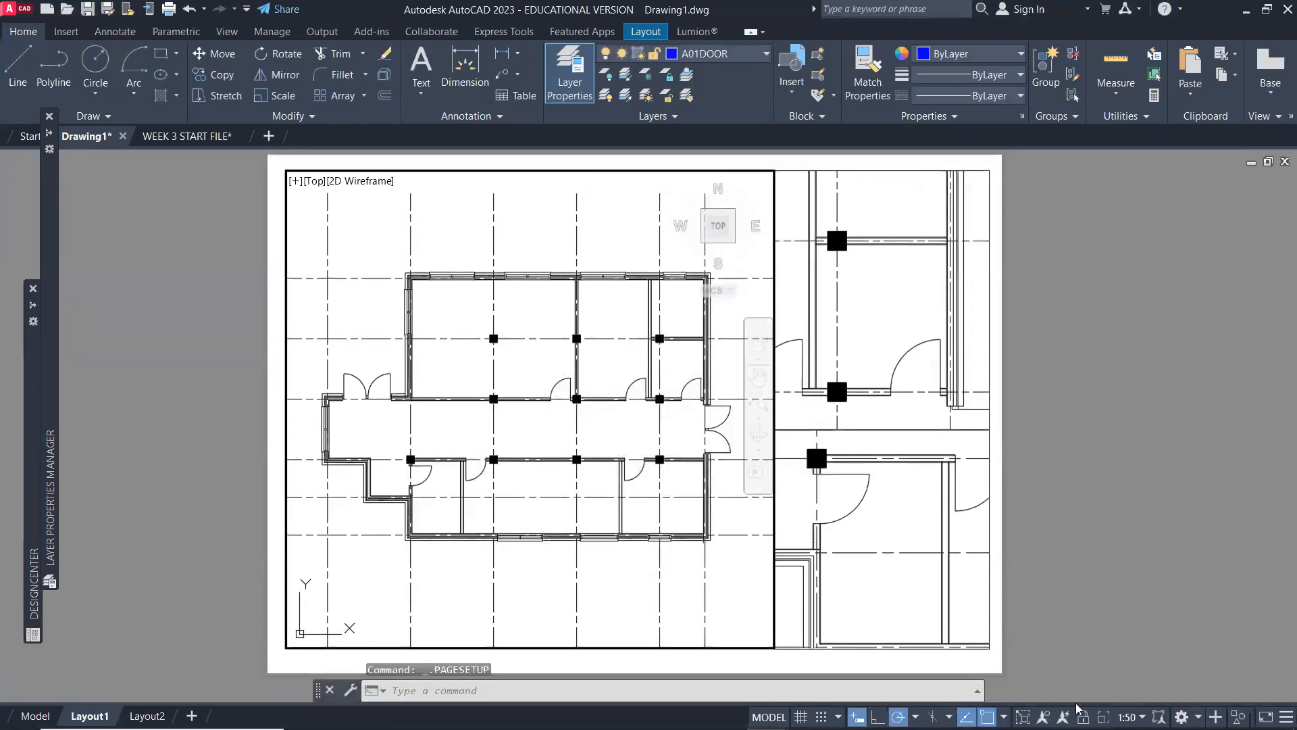
- Set the main floor plan viewport's scale to 1:75 and check the scale of the upper washroom viewport
click(1133, 717)
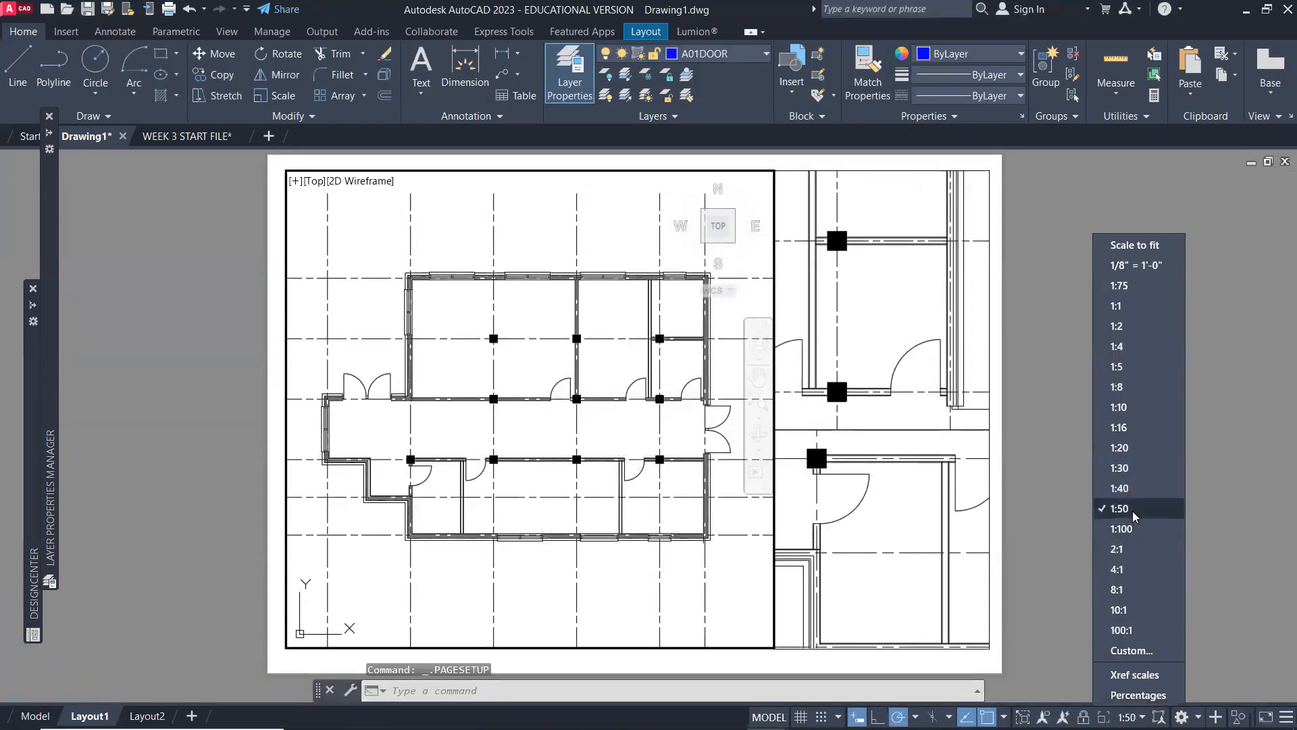
click(1155, 286)
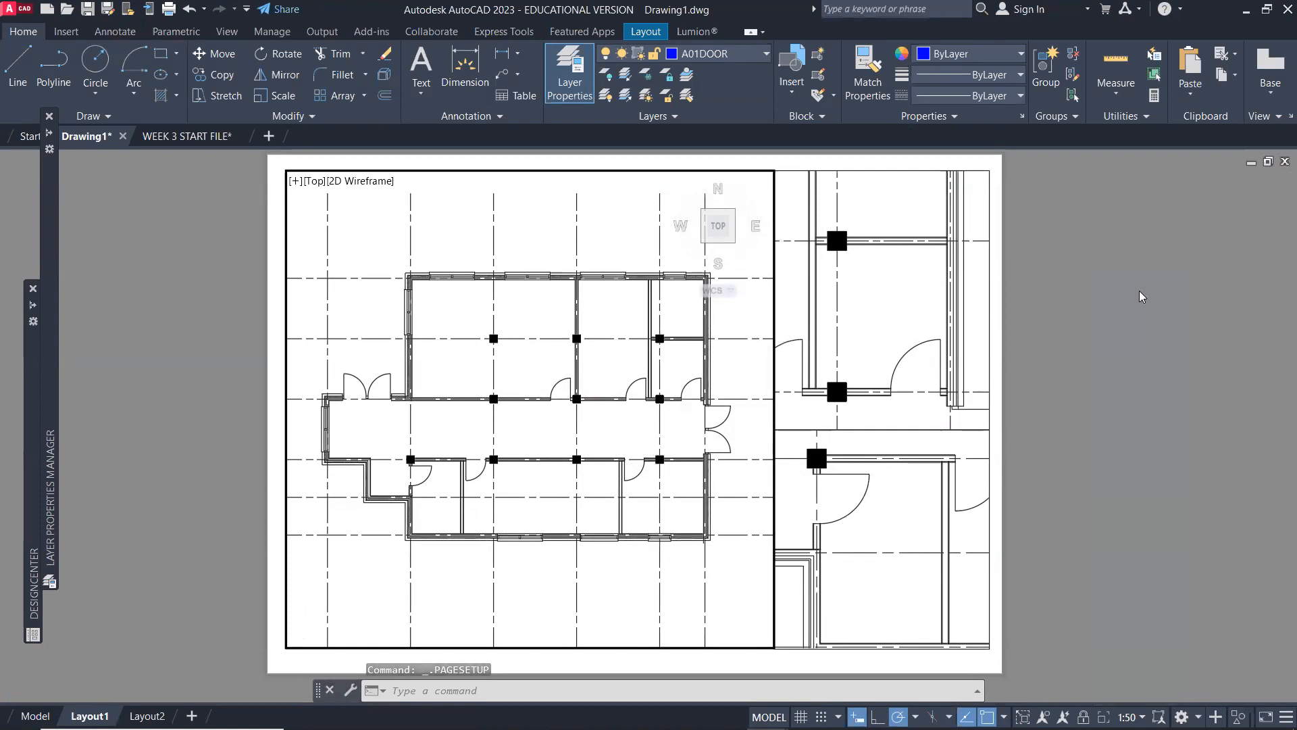
click(893, 318)
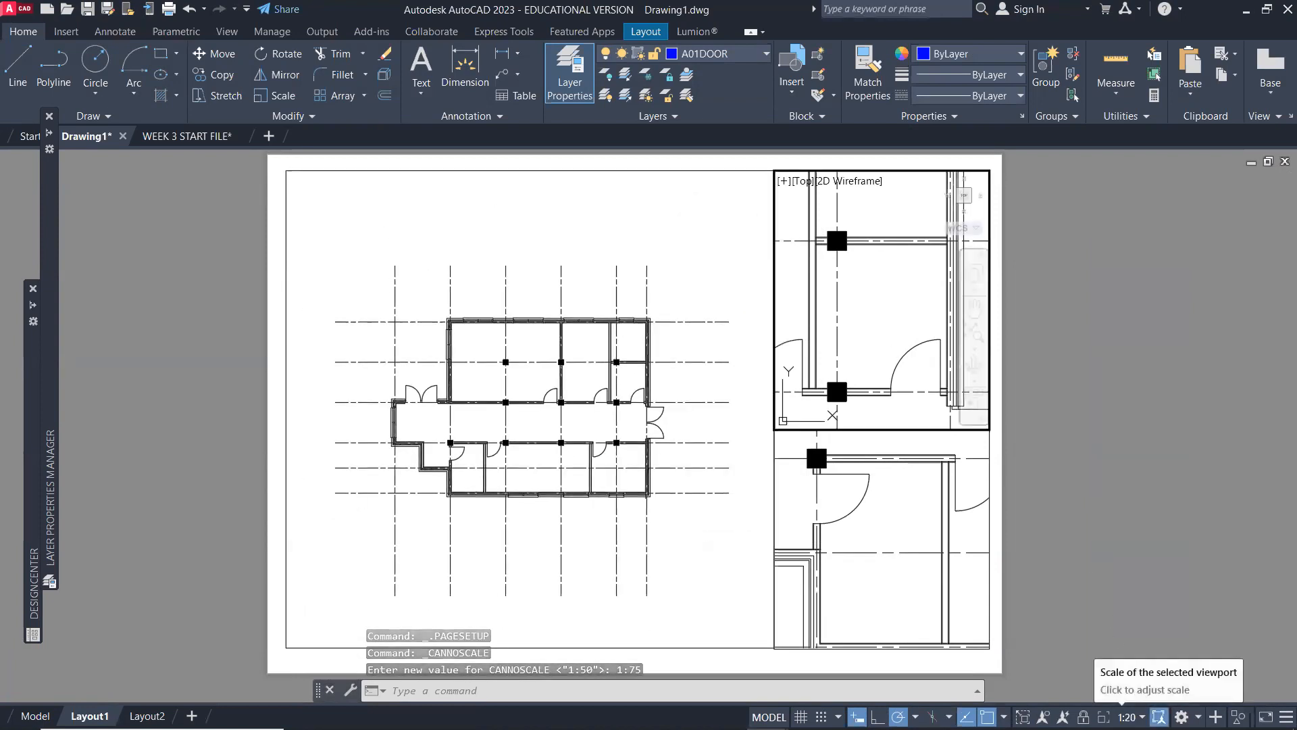
- Set the lower washroom viewport's scale to 1:30 and reposition the washroom inside it
click(891, 612)
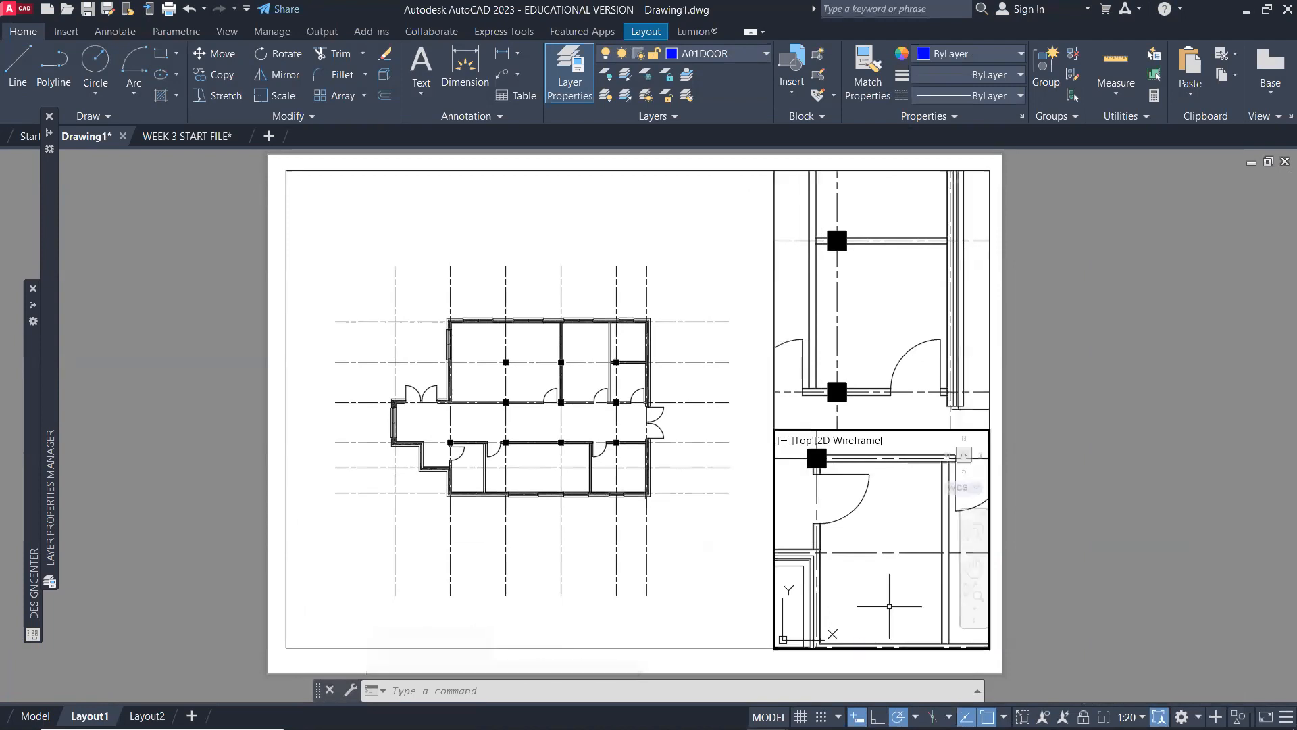
click(1130, 717)
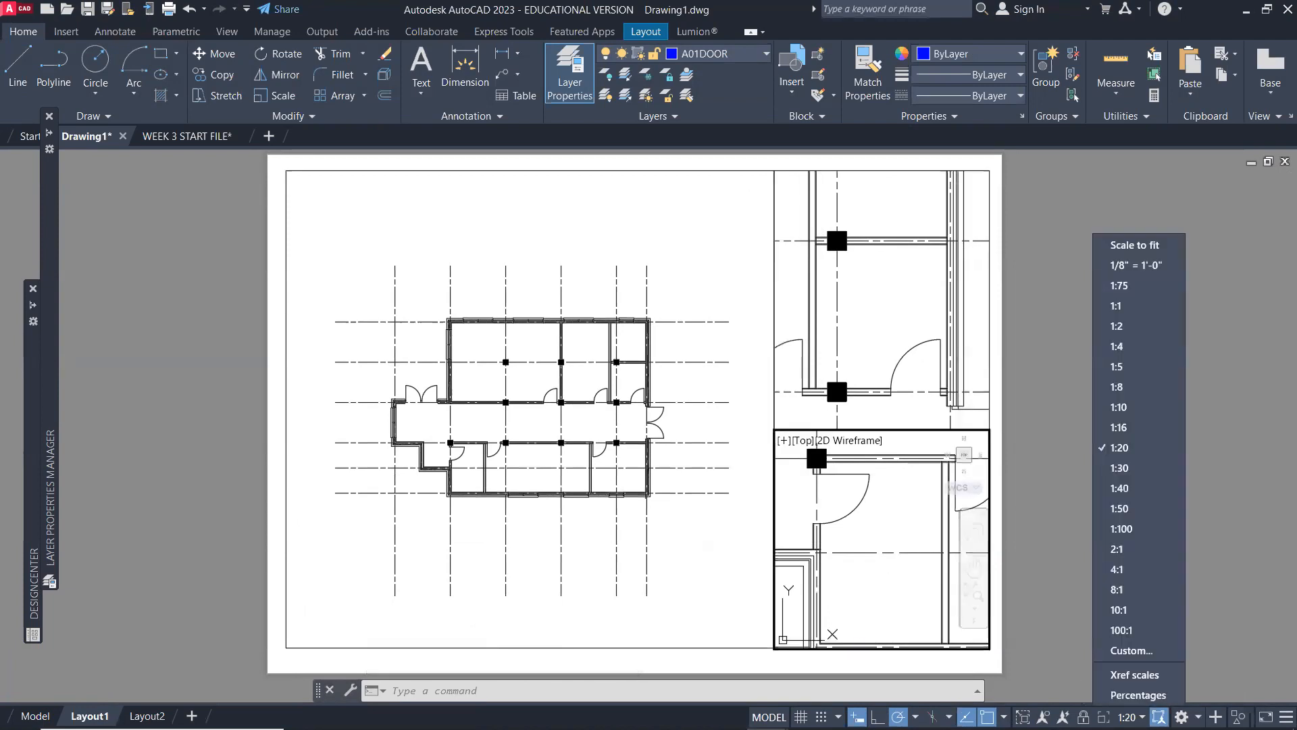
click(1144, 471)
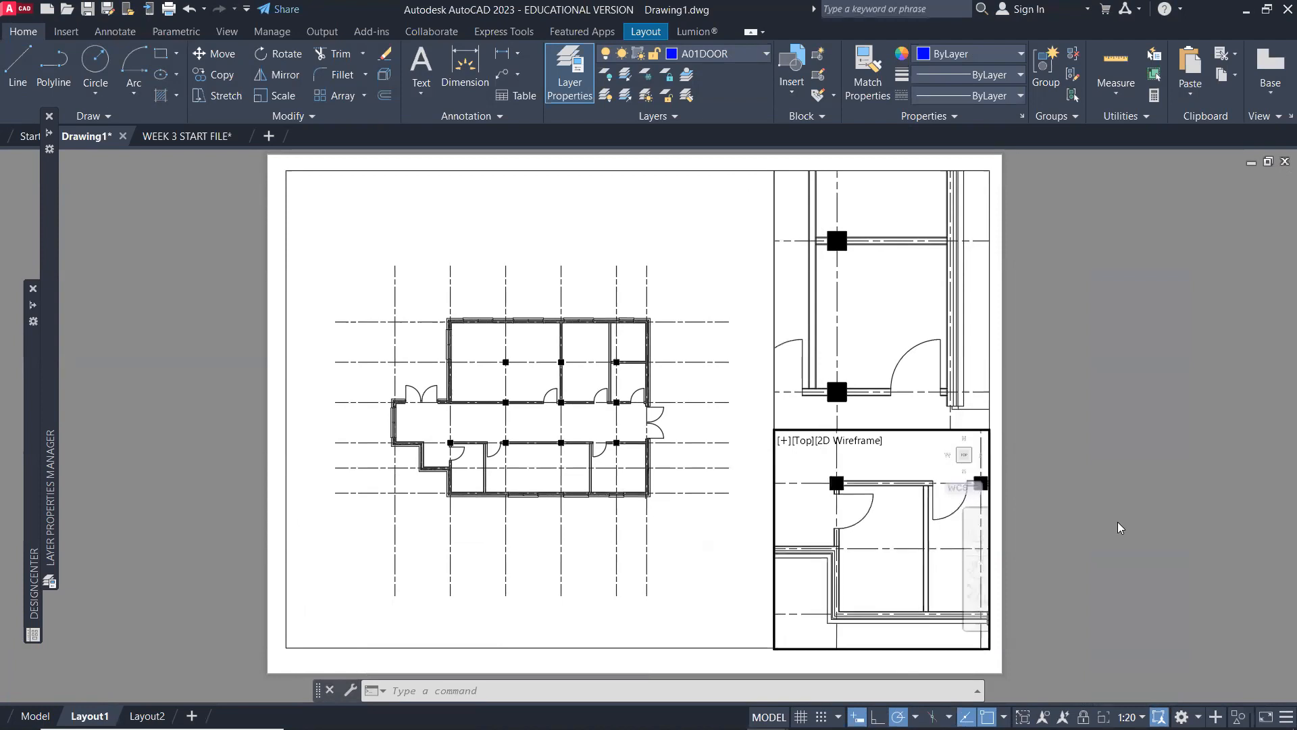
middle_drag(886, 573, 887, 568)
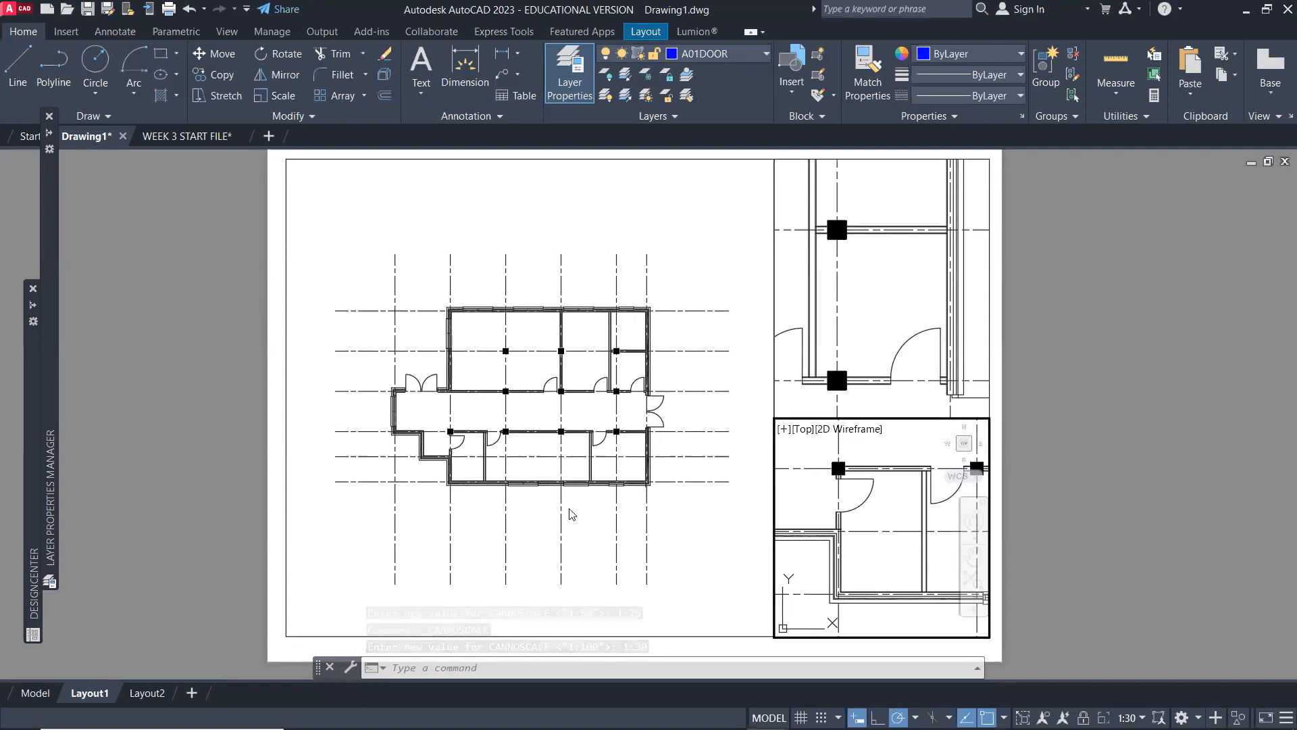
- Lock the main floor plan viewport
click(692, 531)
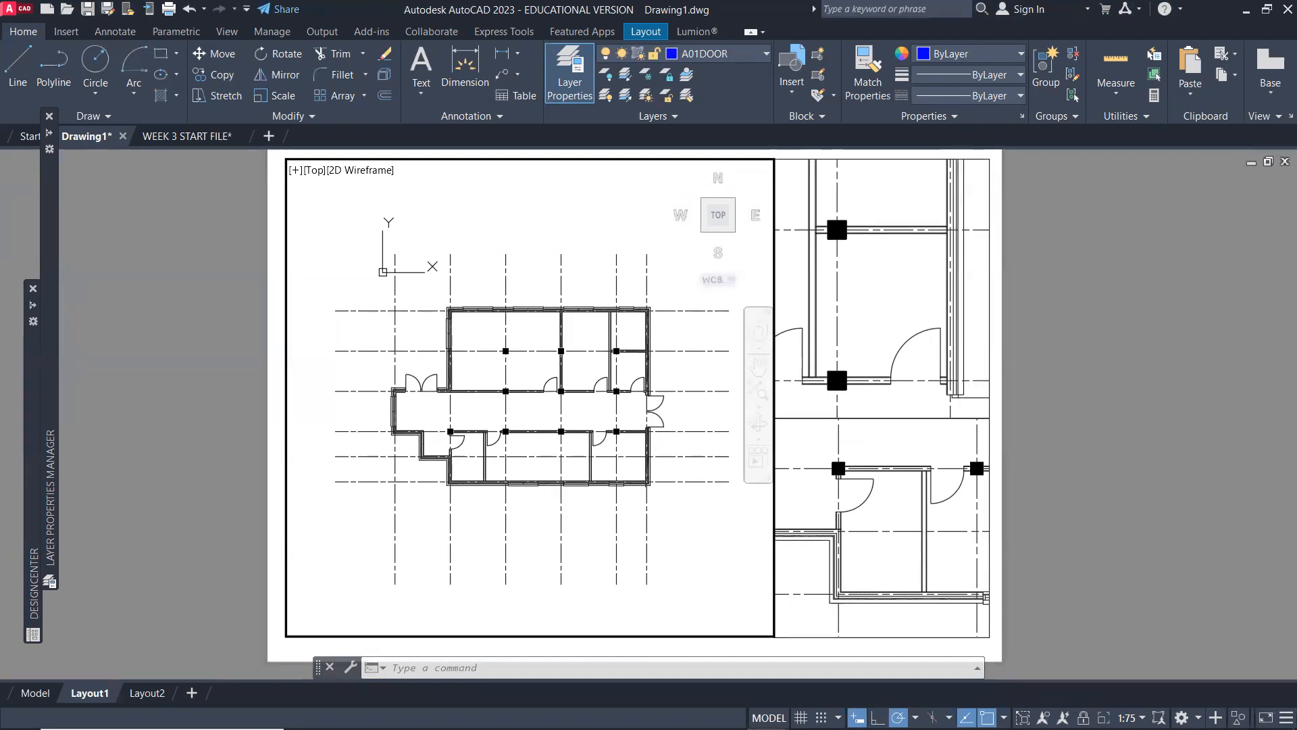
click(1084, 719)
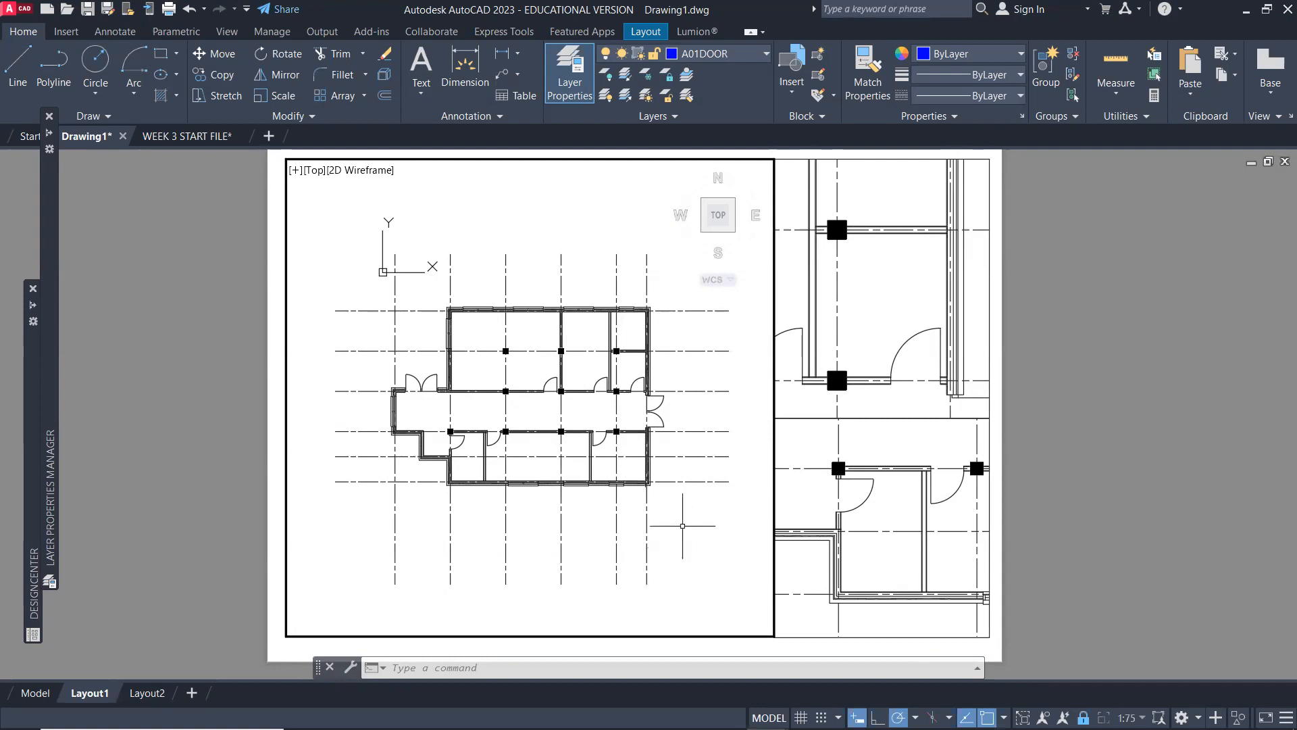
- View the plan in model space and in the maximized main viewport, returning to Layout1 each time
click(41, 692)
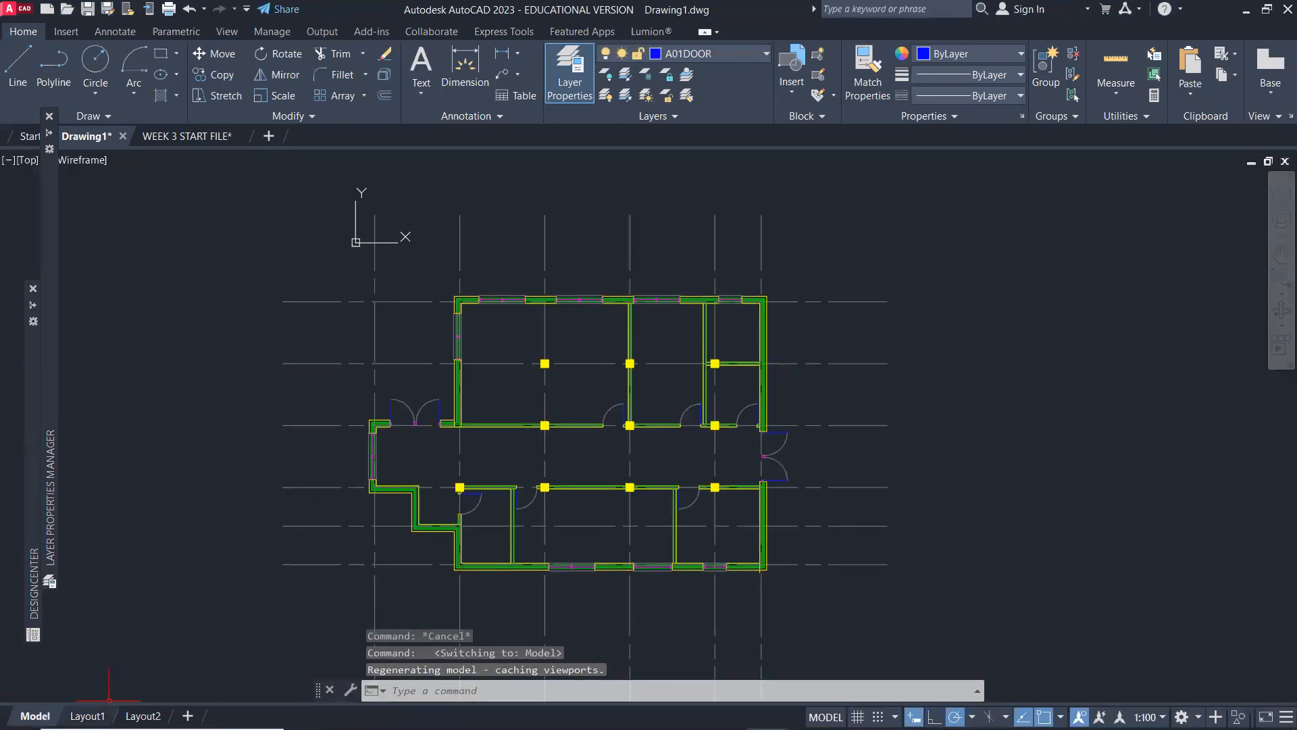
click(87, 715)
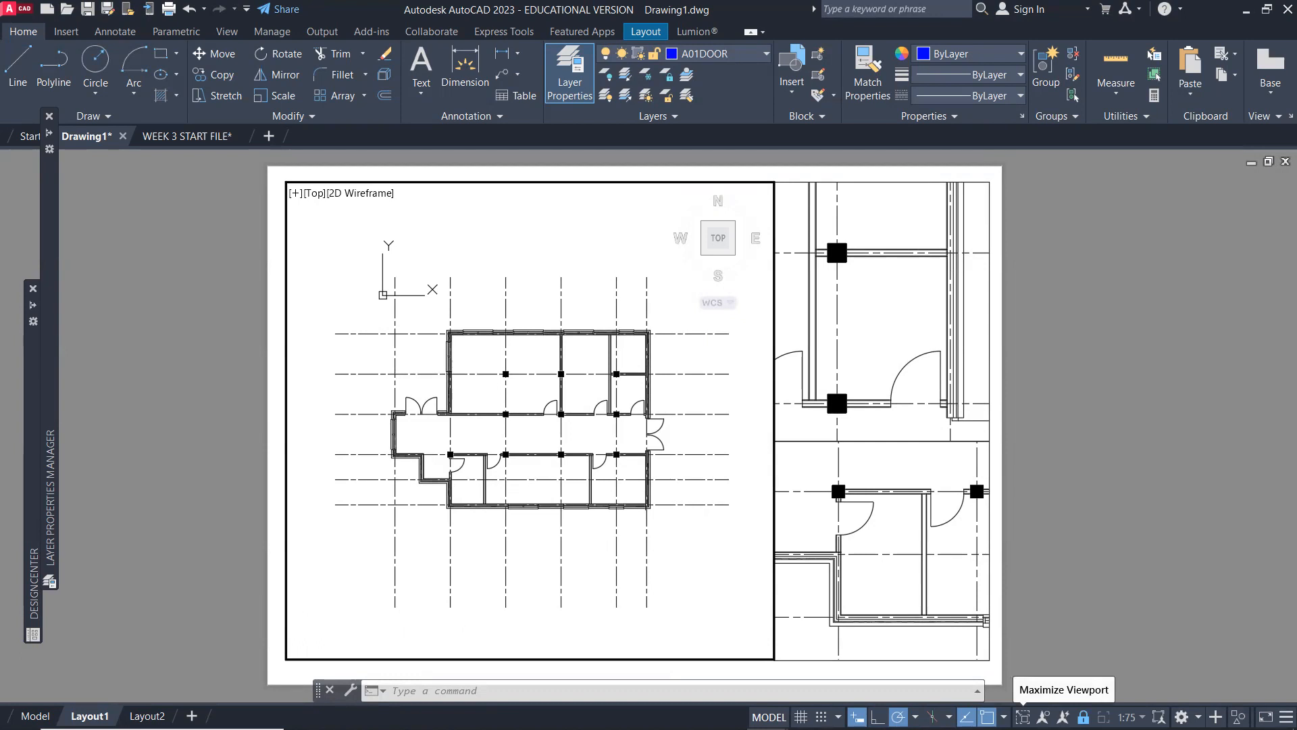
click(1023, 717)
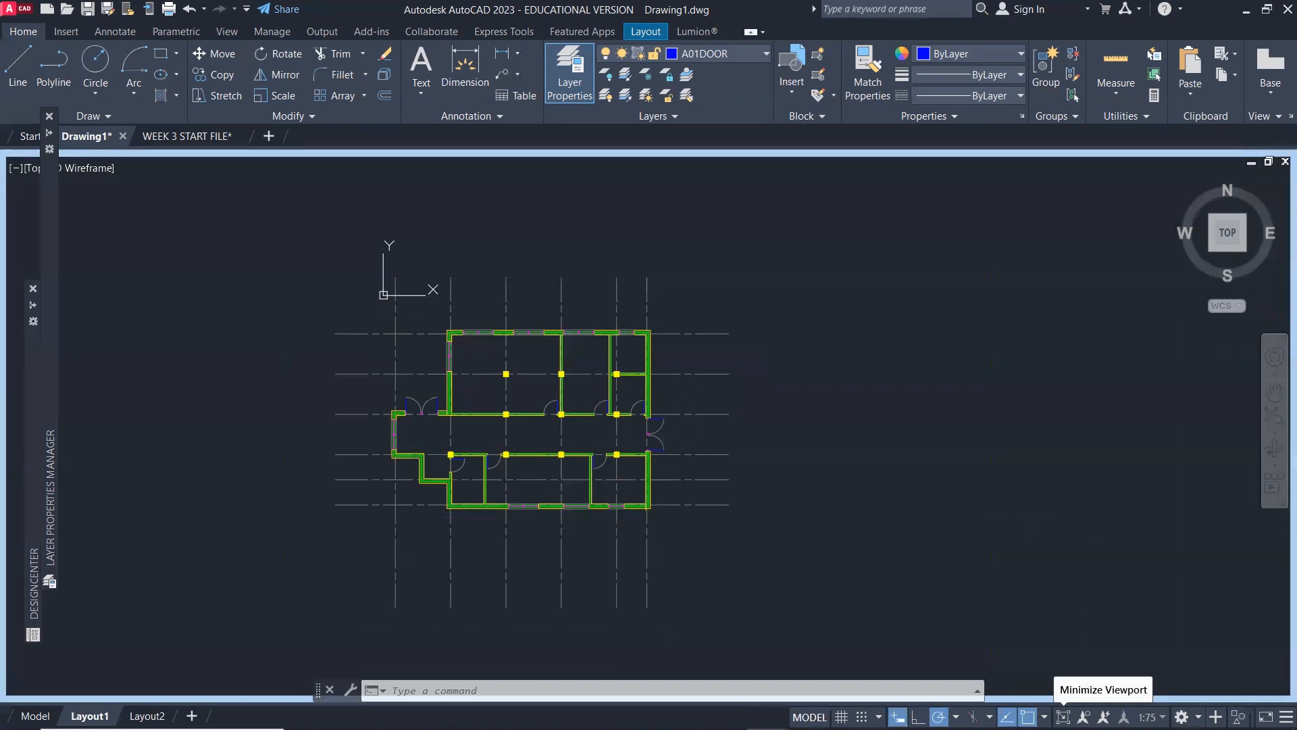
click(1063, 717)
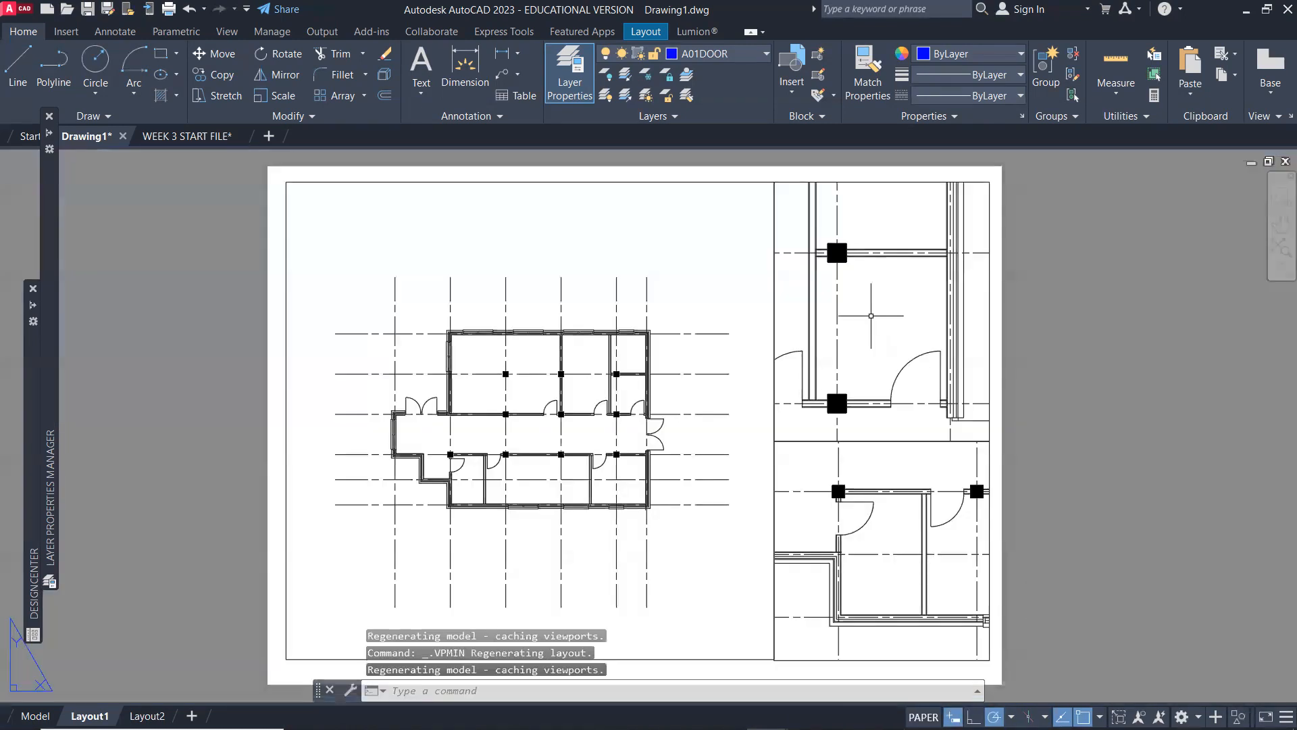
- Lock the upper and lower washroom viewports
click(870, 288)
double_click(870, 296)
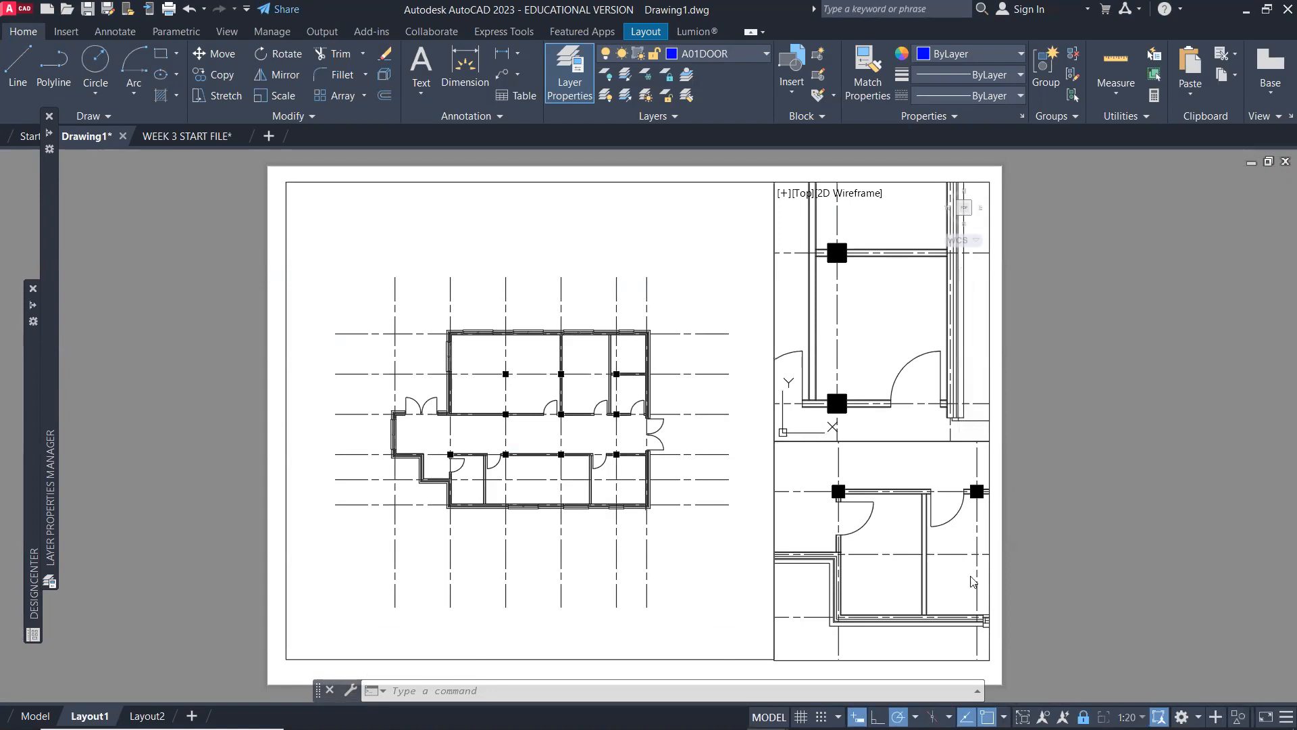
click(886, 575)
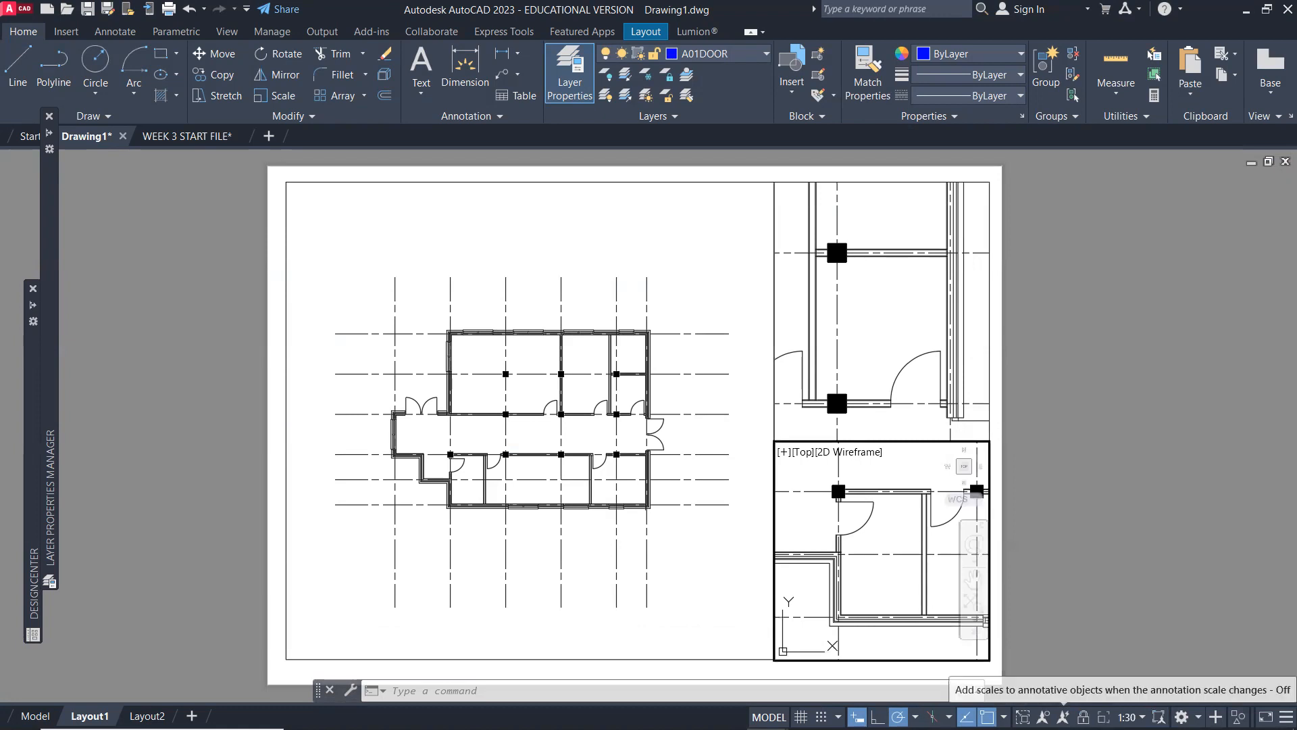
click(1083, 716)
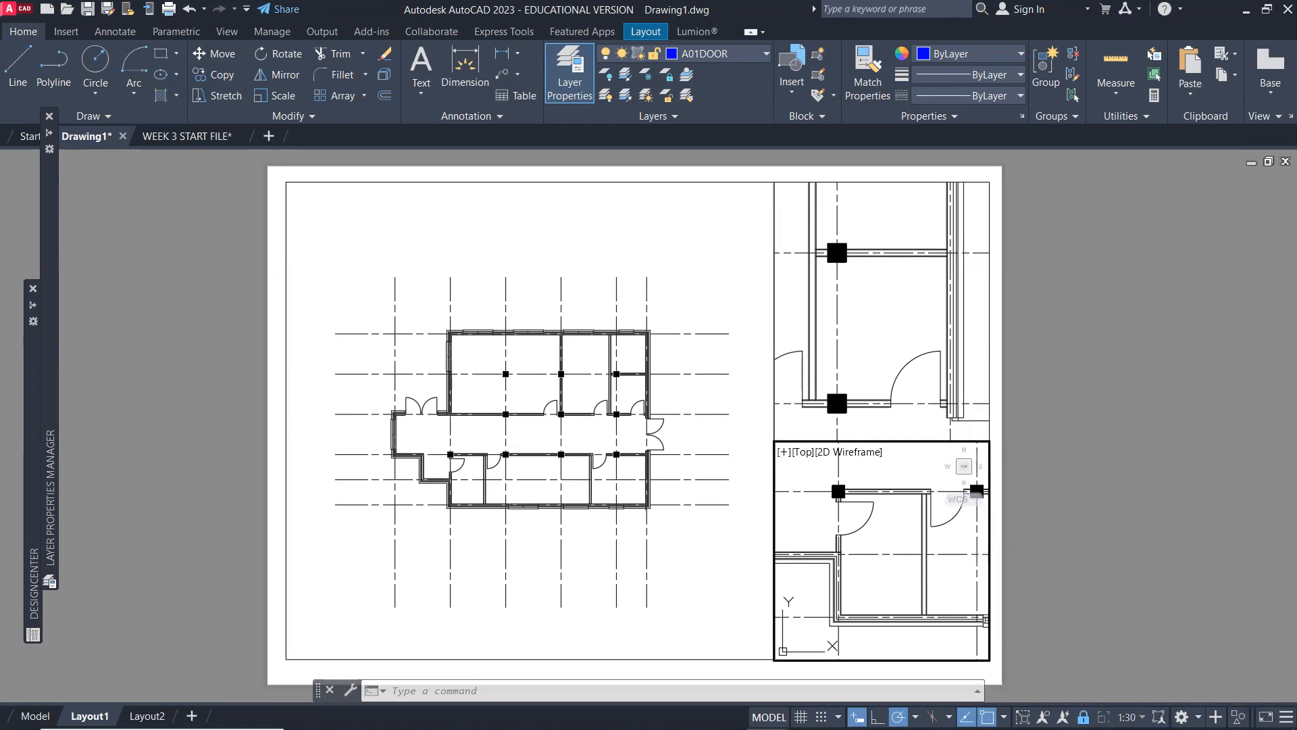